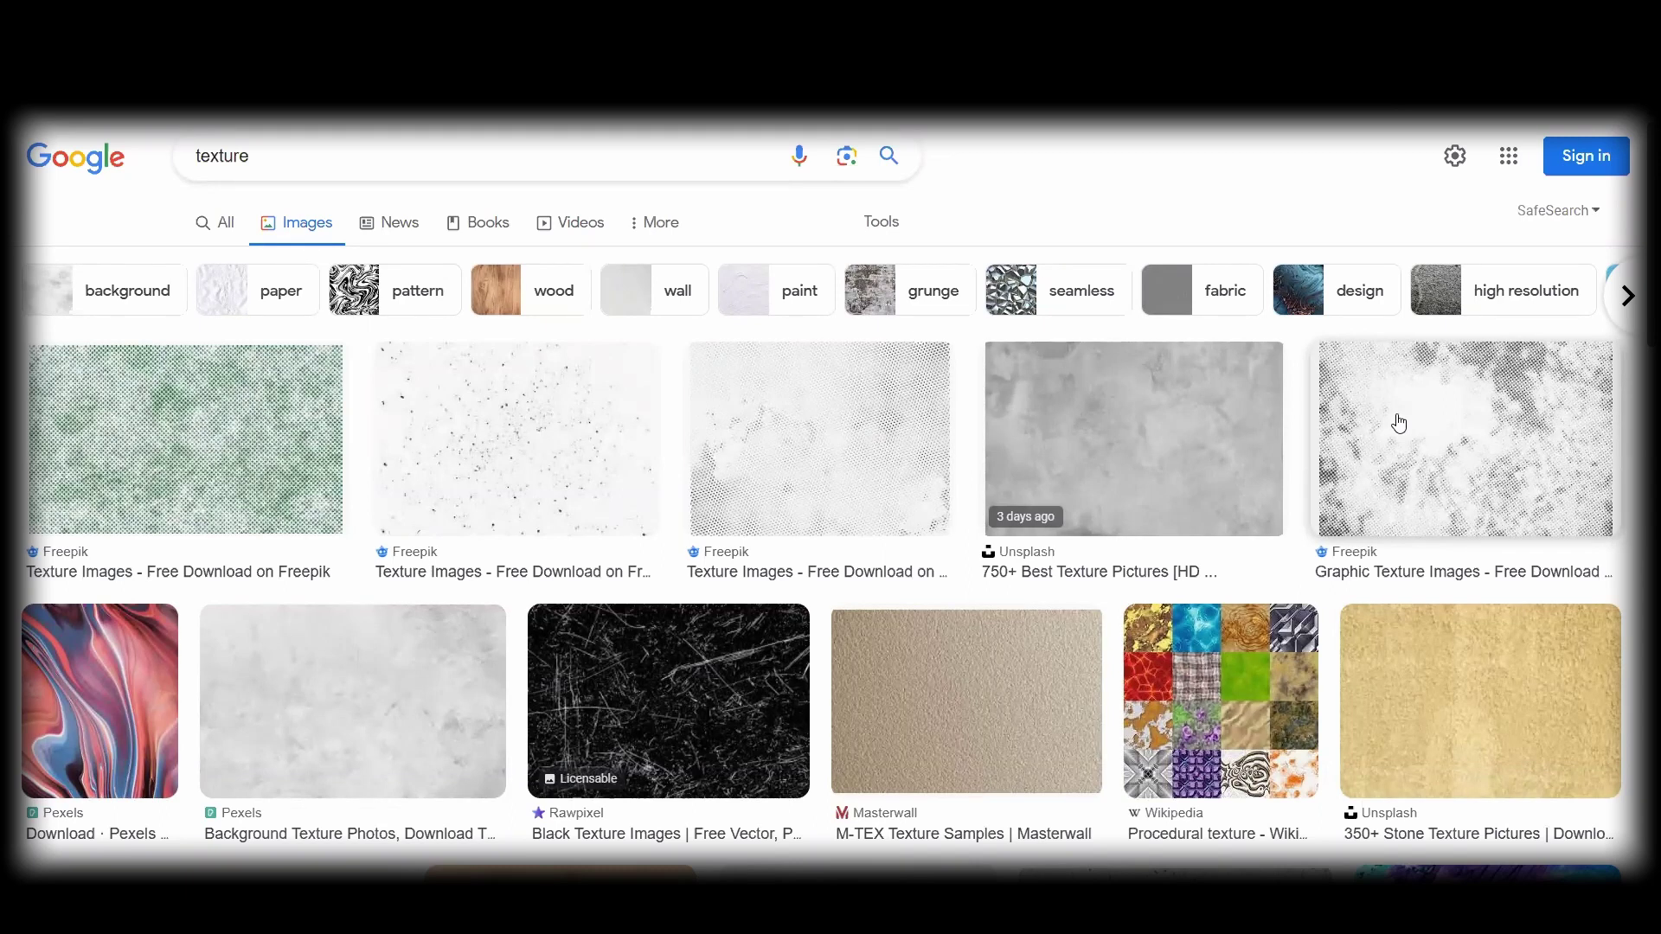
Step: Open a larger preview of the black scratched texture from the 'texture' image results
click(786, 638)
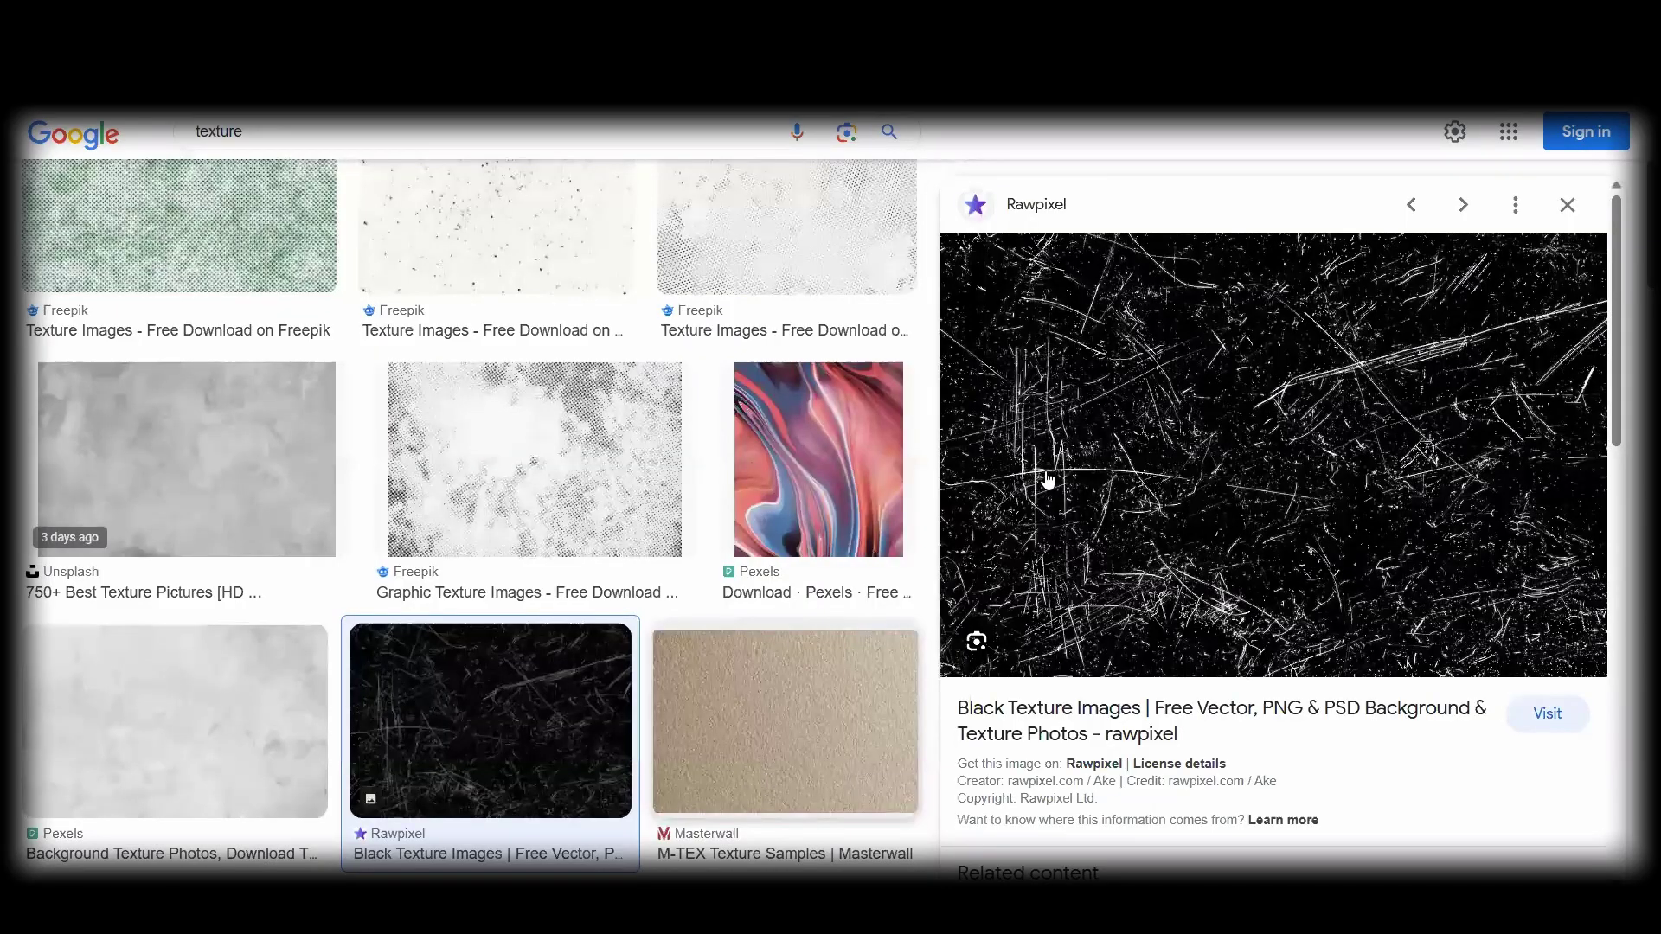
scroll(1047, 479, up, 1)
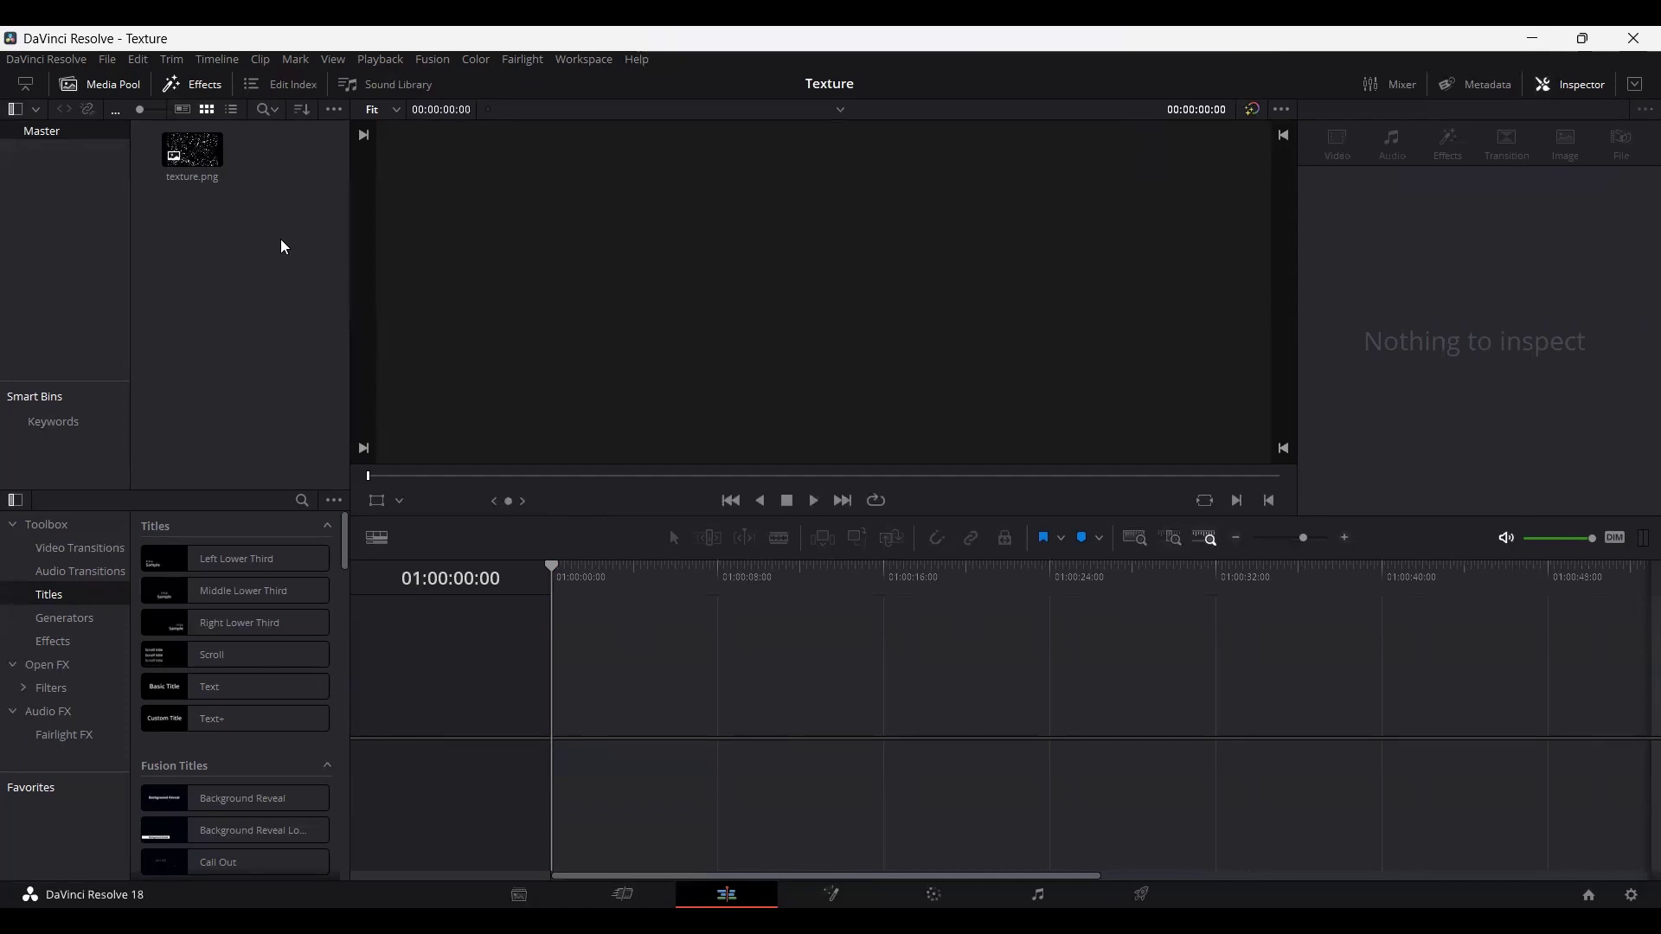
Step: Create a new Fusion composition named Texture_Effect in the Media Pool and select it
right_click(240, 208)
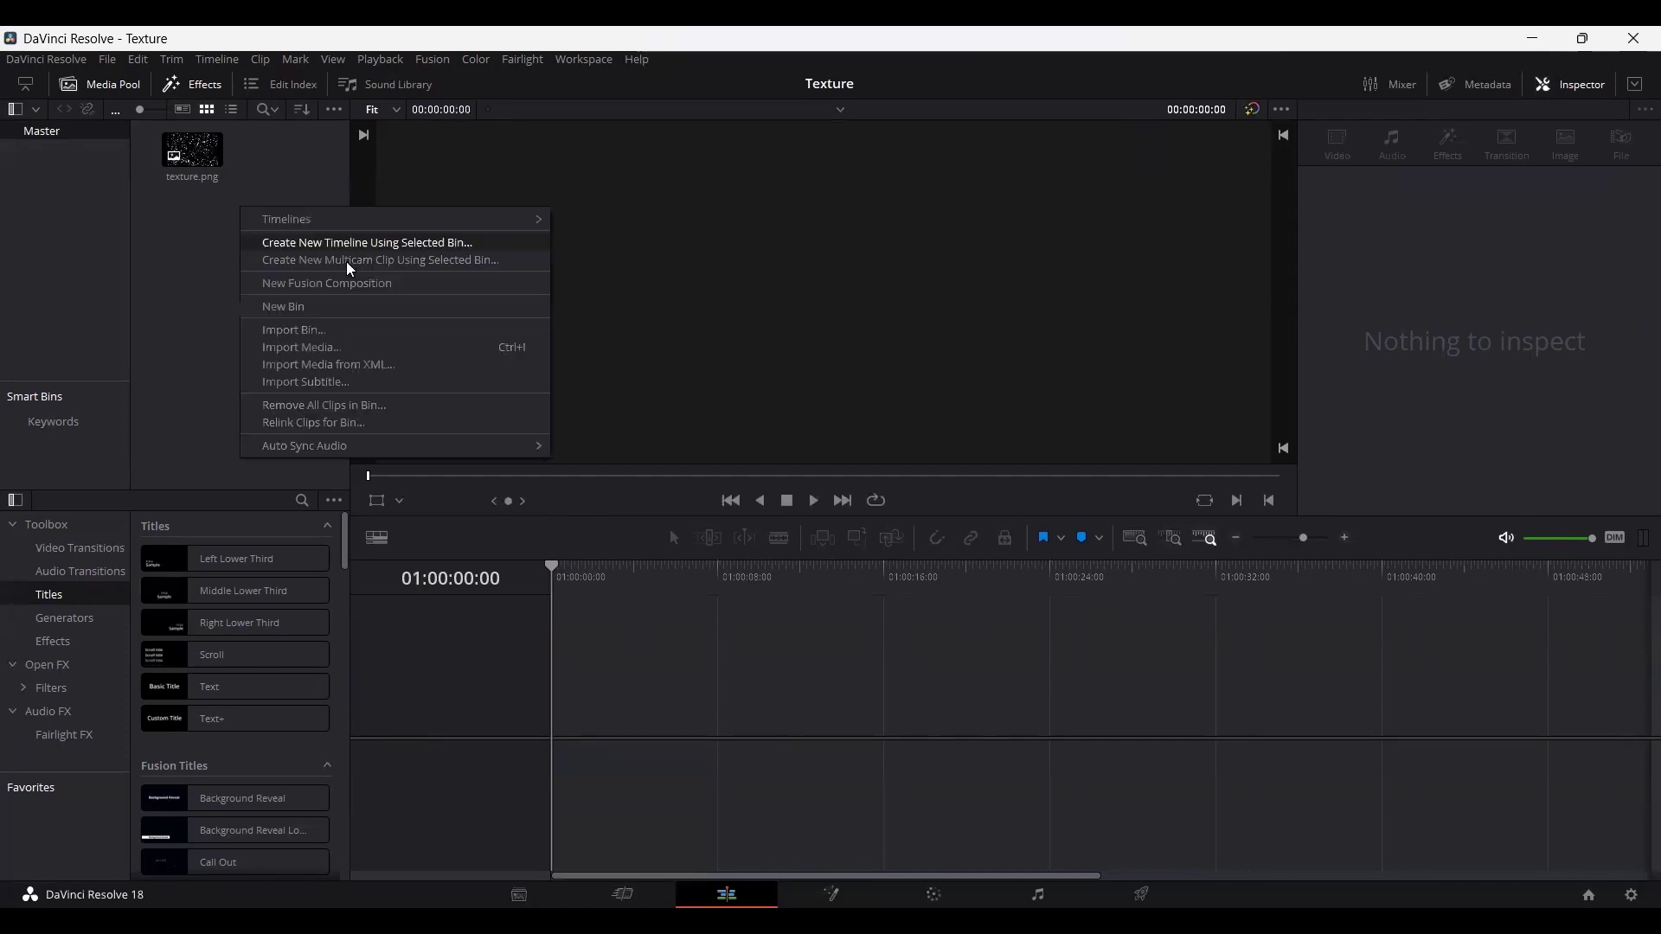
click(345, 283)
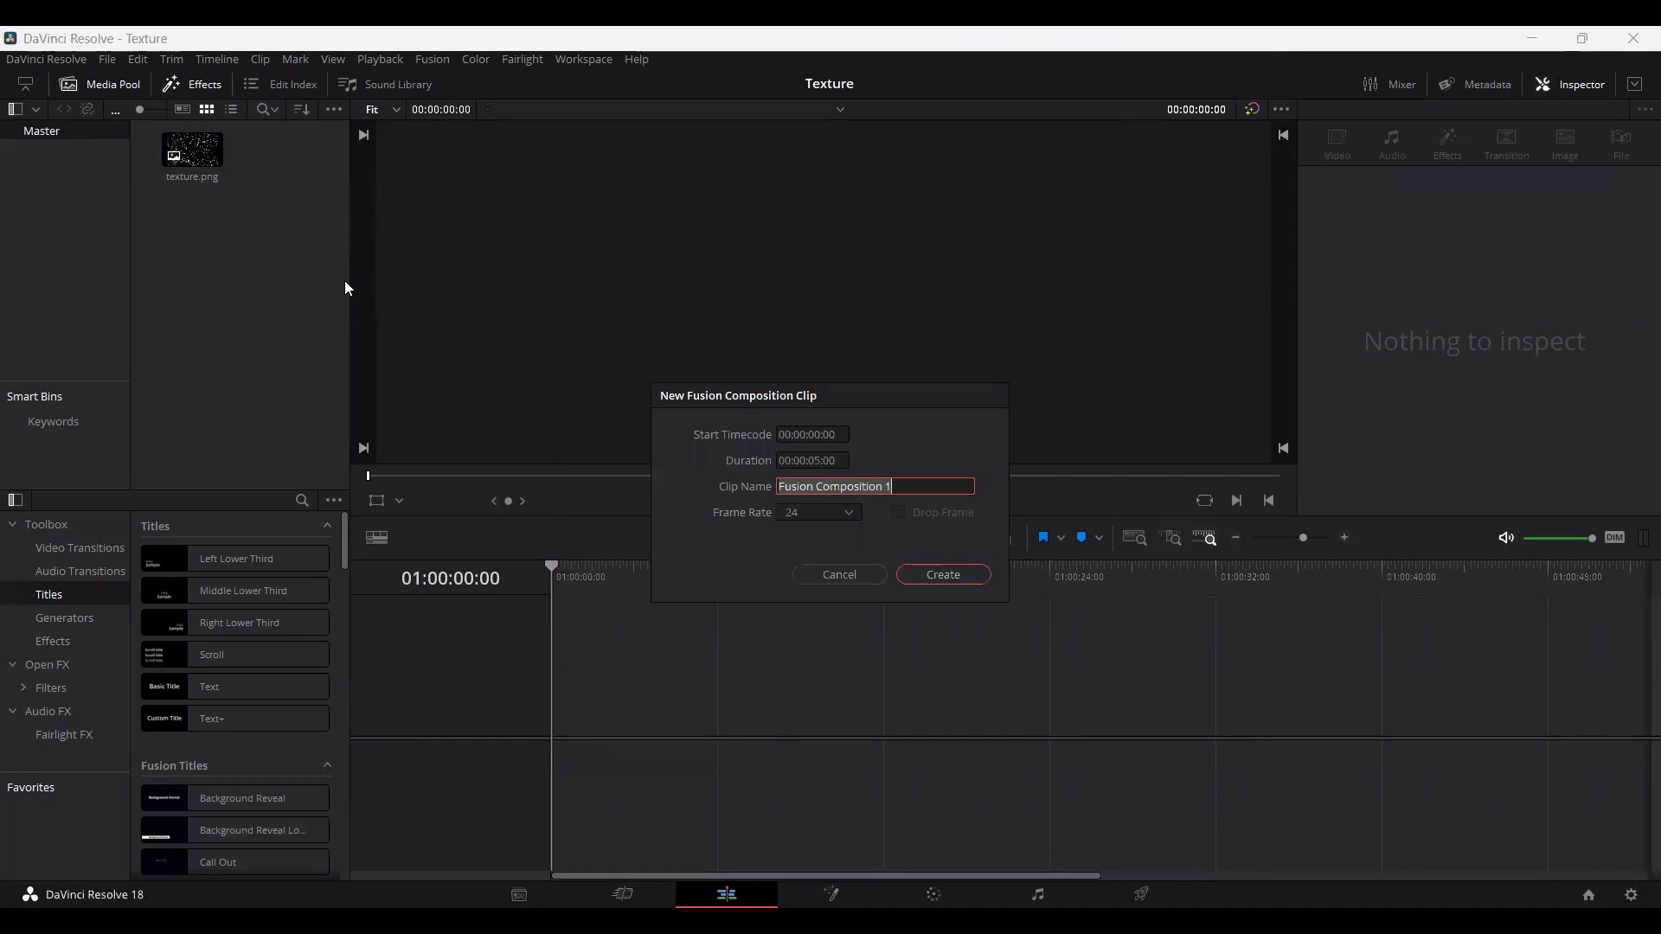
text(Te)
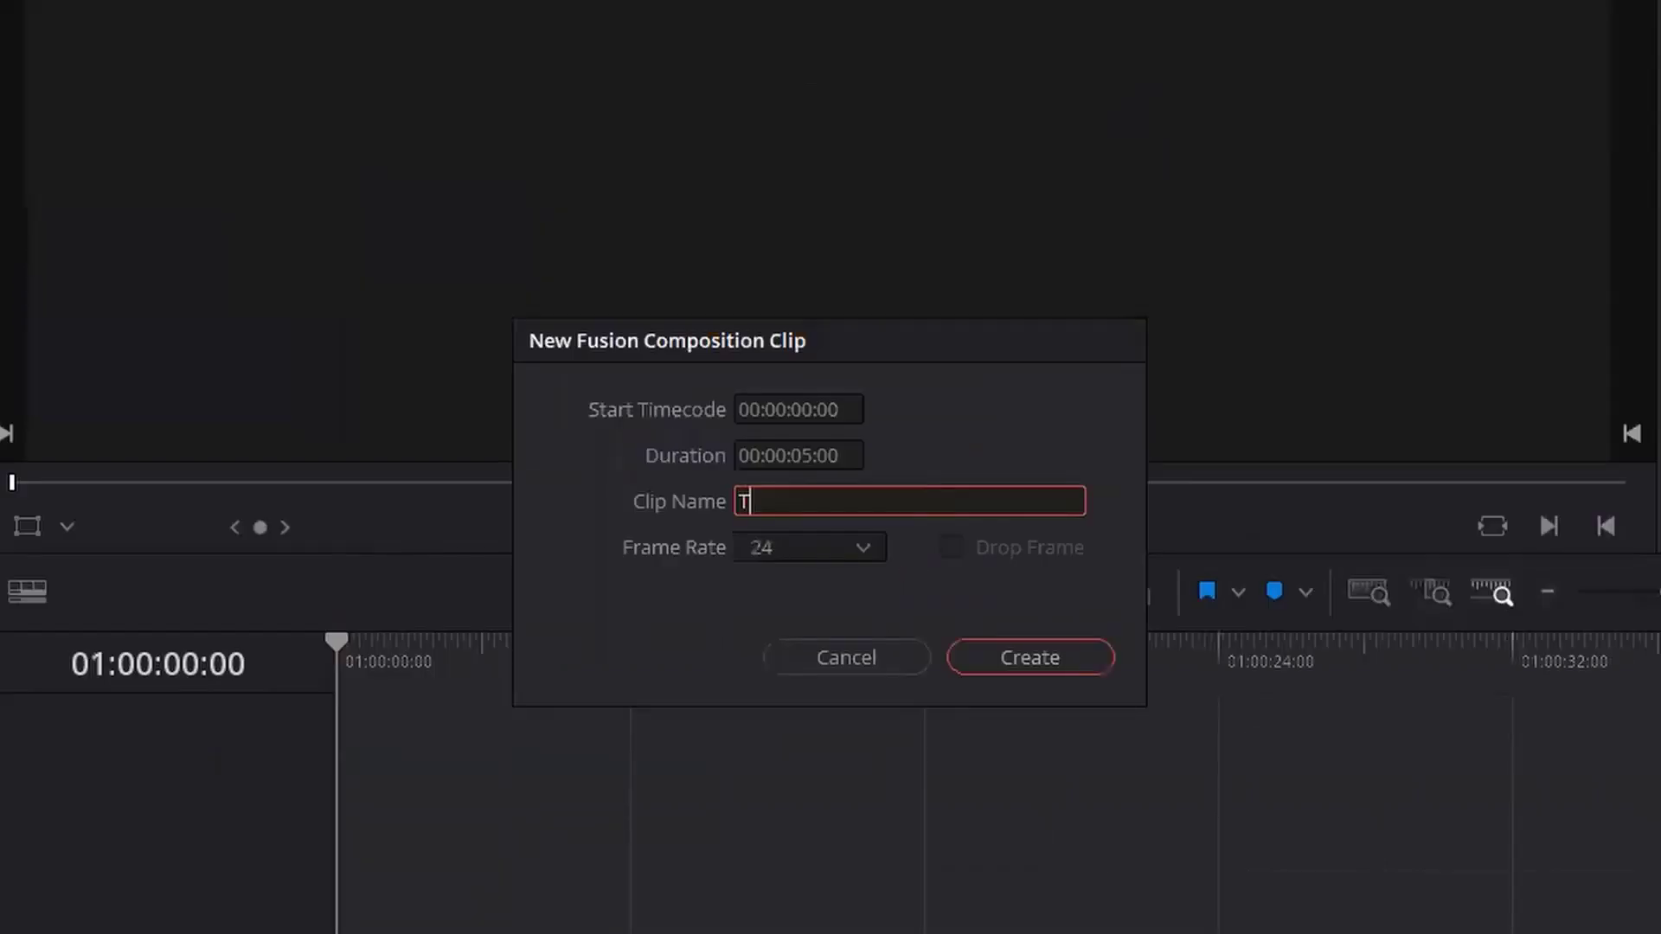
key(BackSpace)
text(exture_Eff)
key(BackSpace)
text(fect)
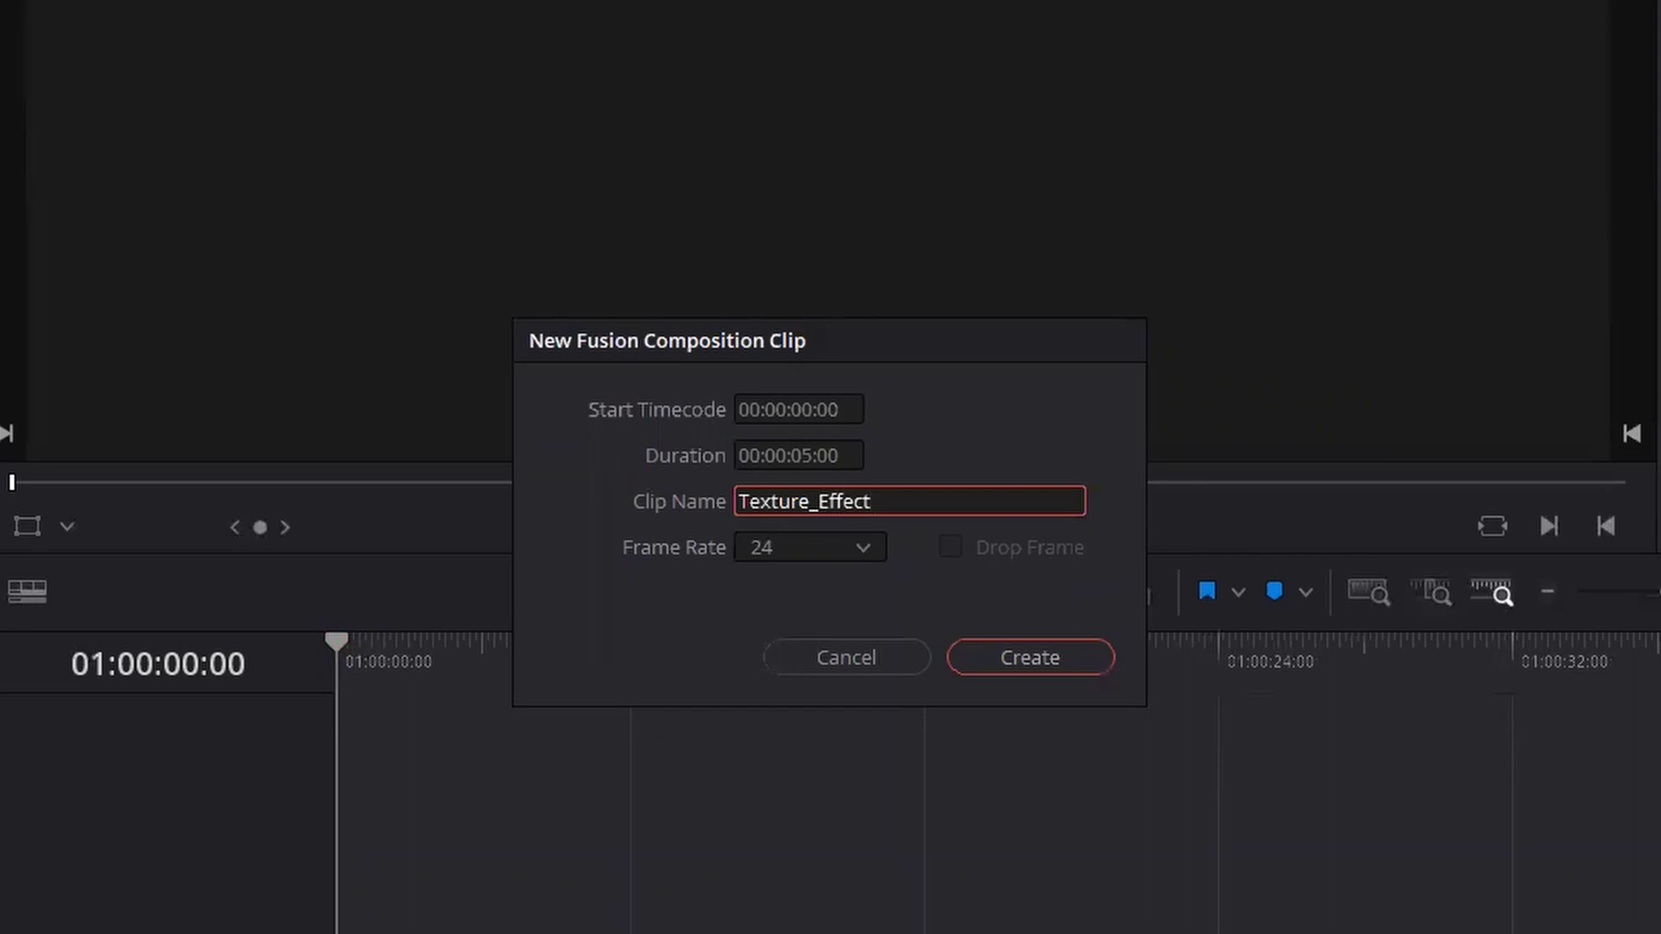
key(Return)
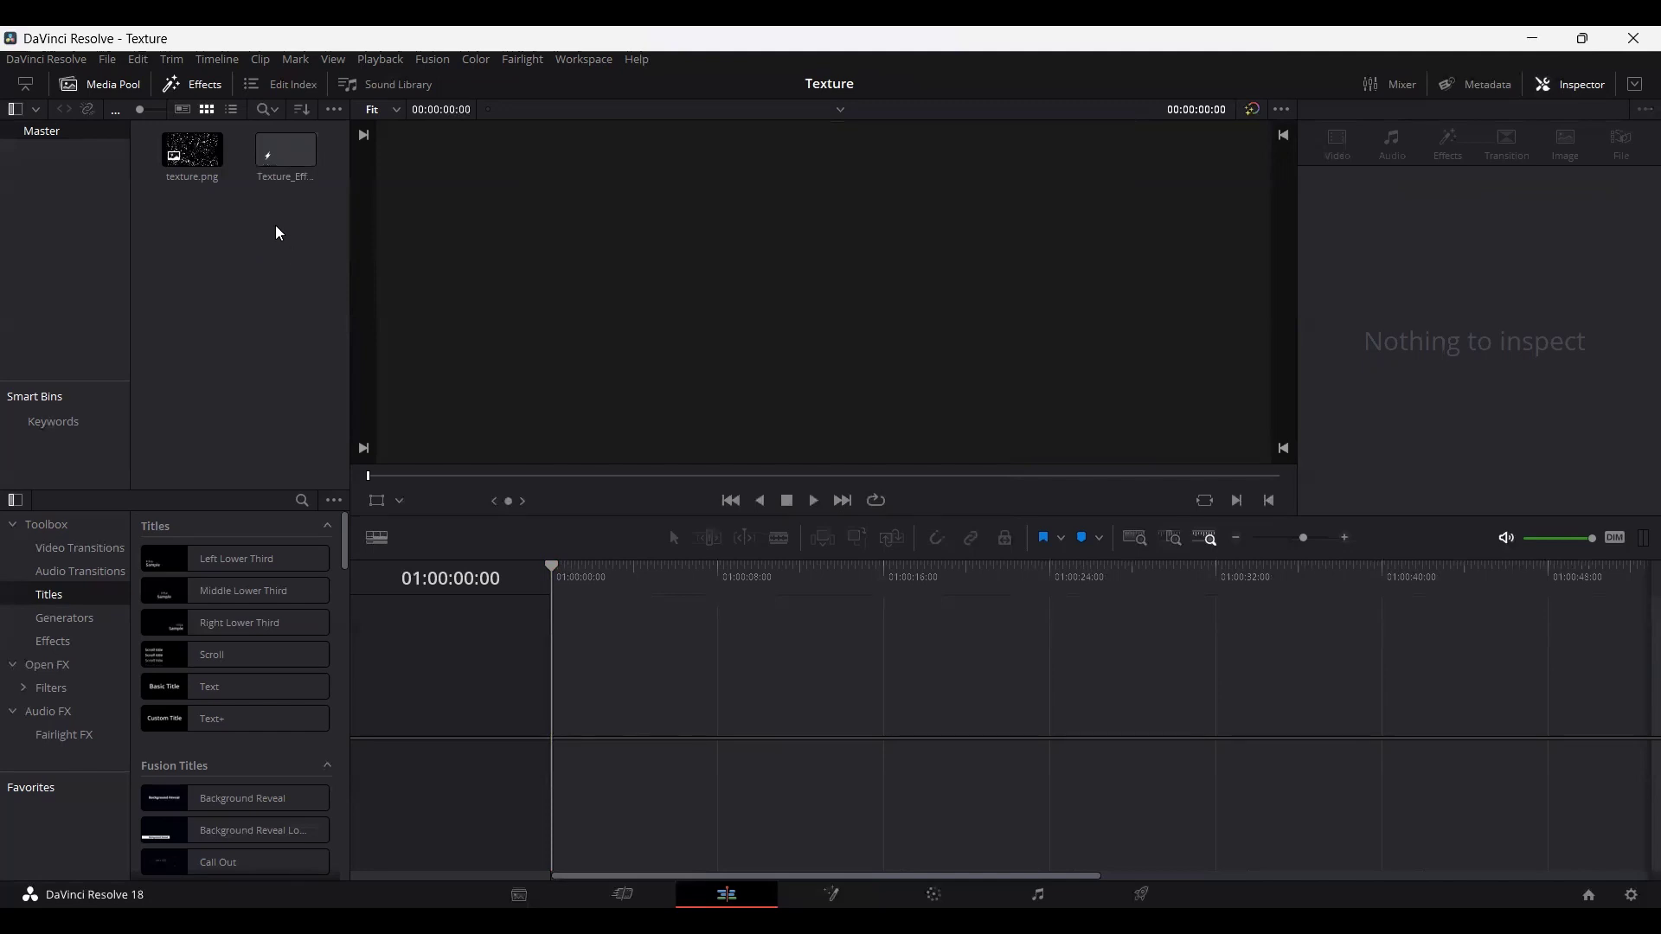
click(288, 160)
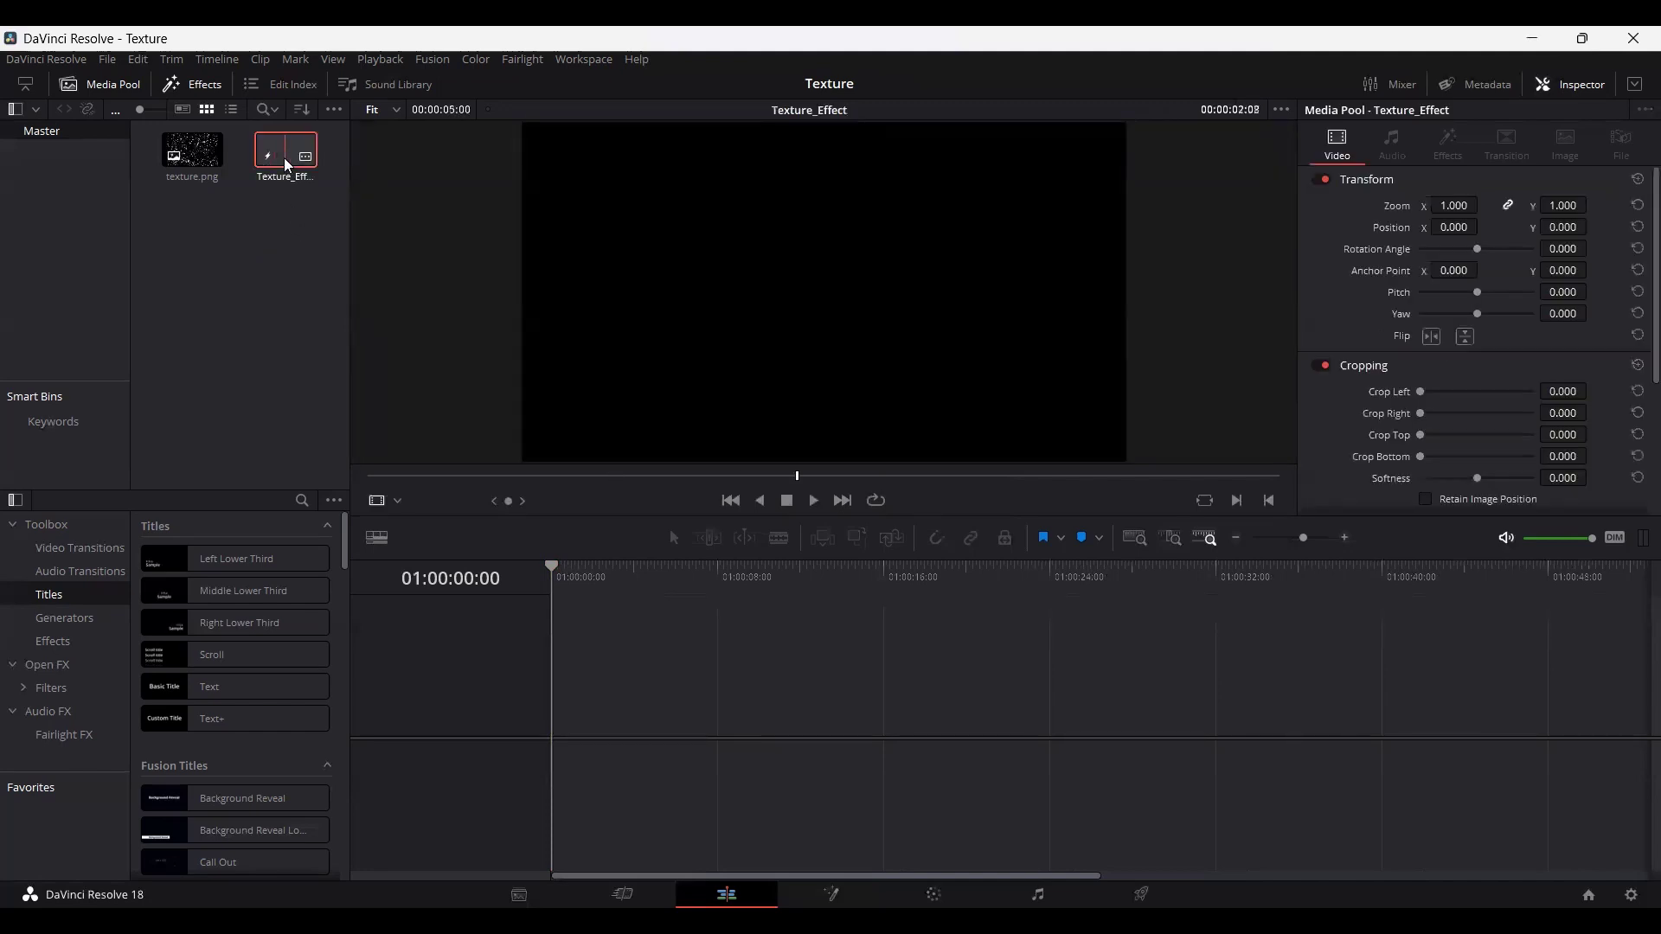
Step: In Fusion, connect Background1 into Merge1 and bring texture.png in as MediaIn1
double_click(284, 159)
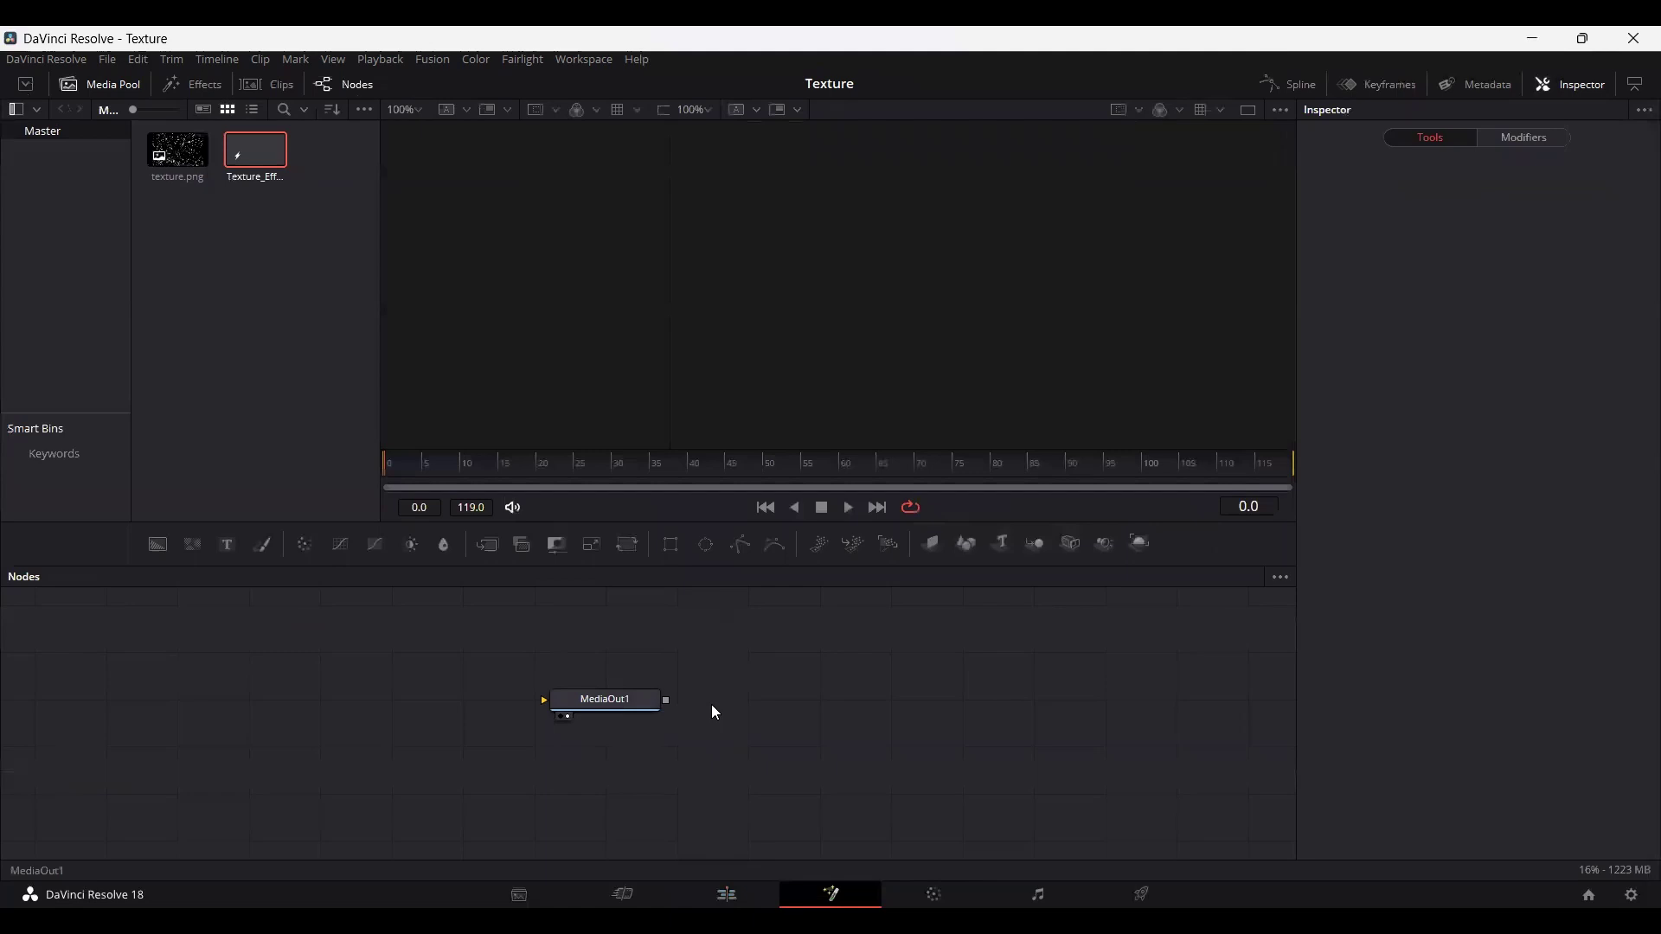
drag(606, 701, 1176, 757)
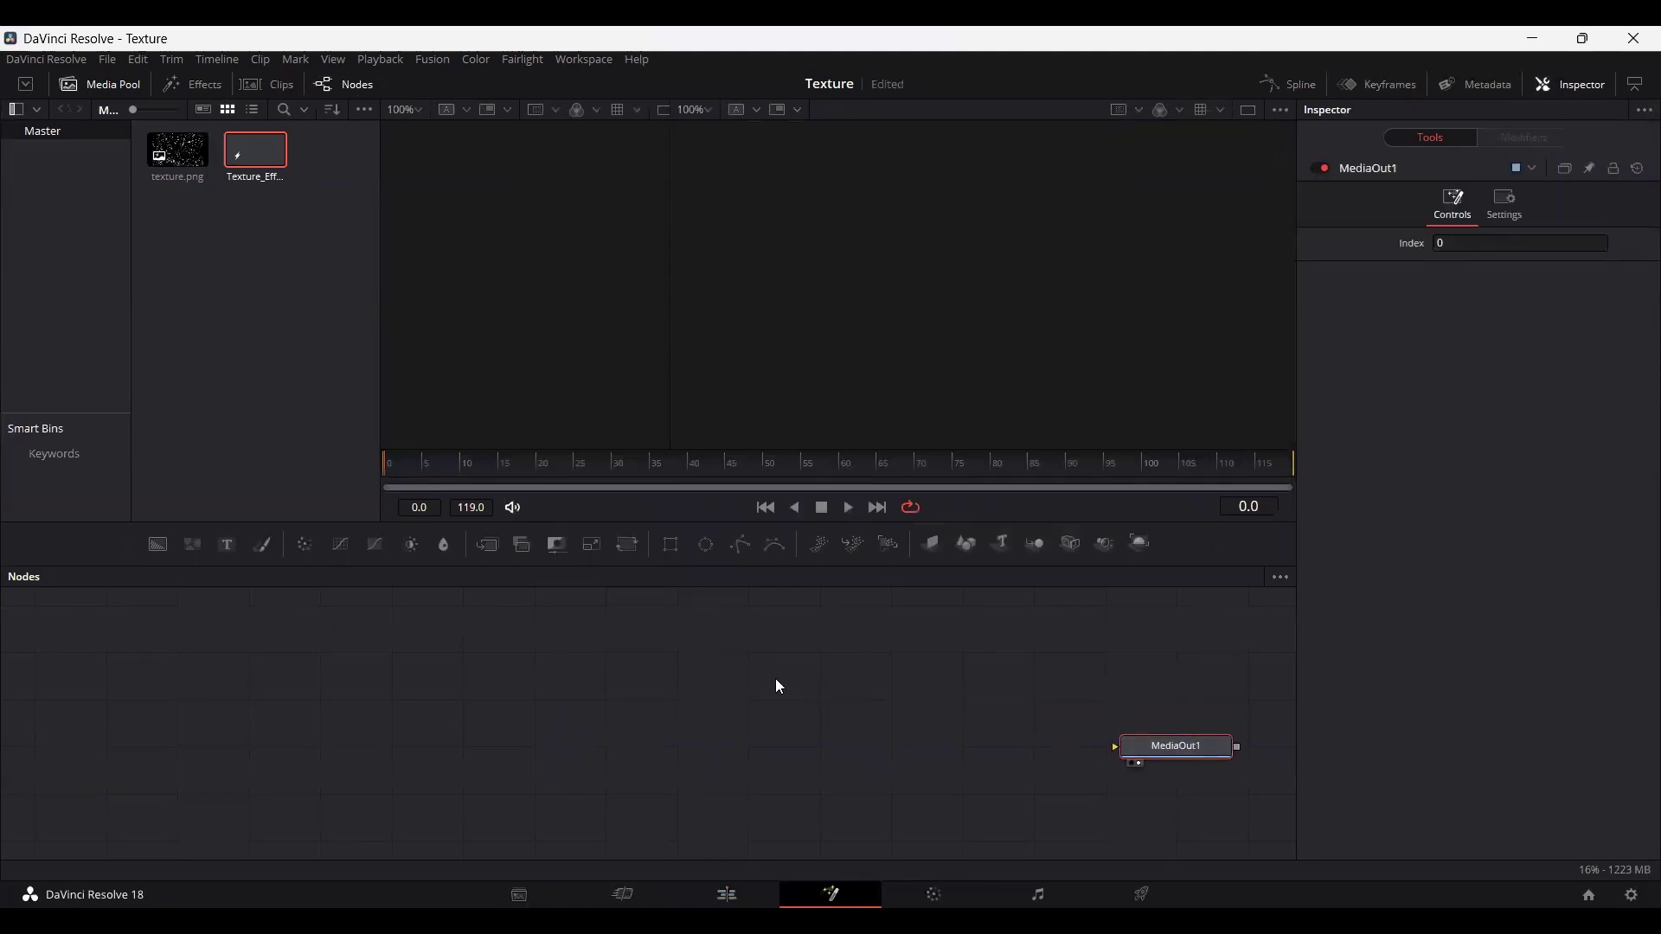
click(305, 337)
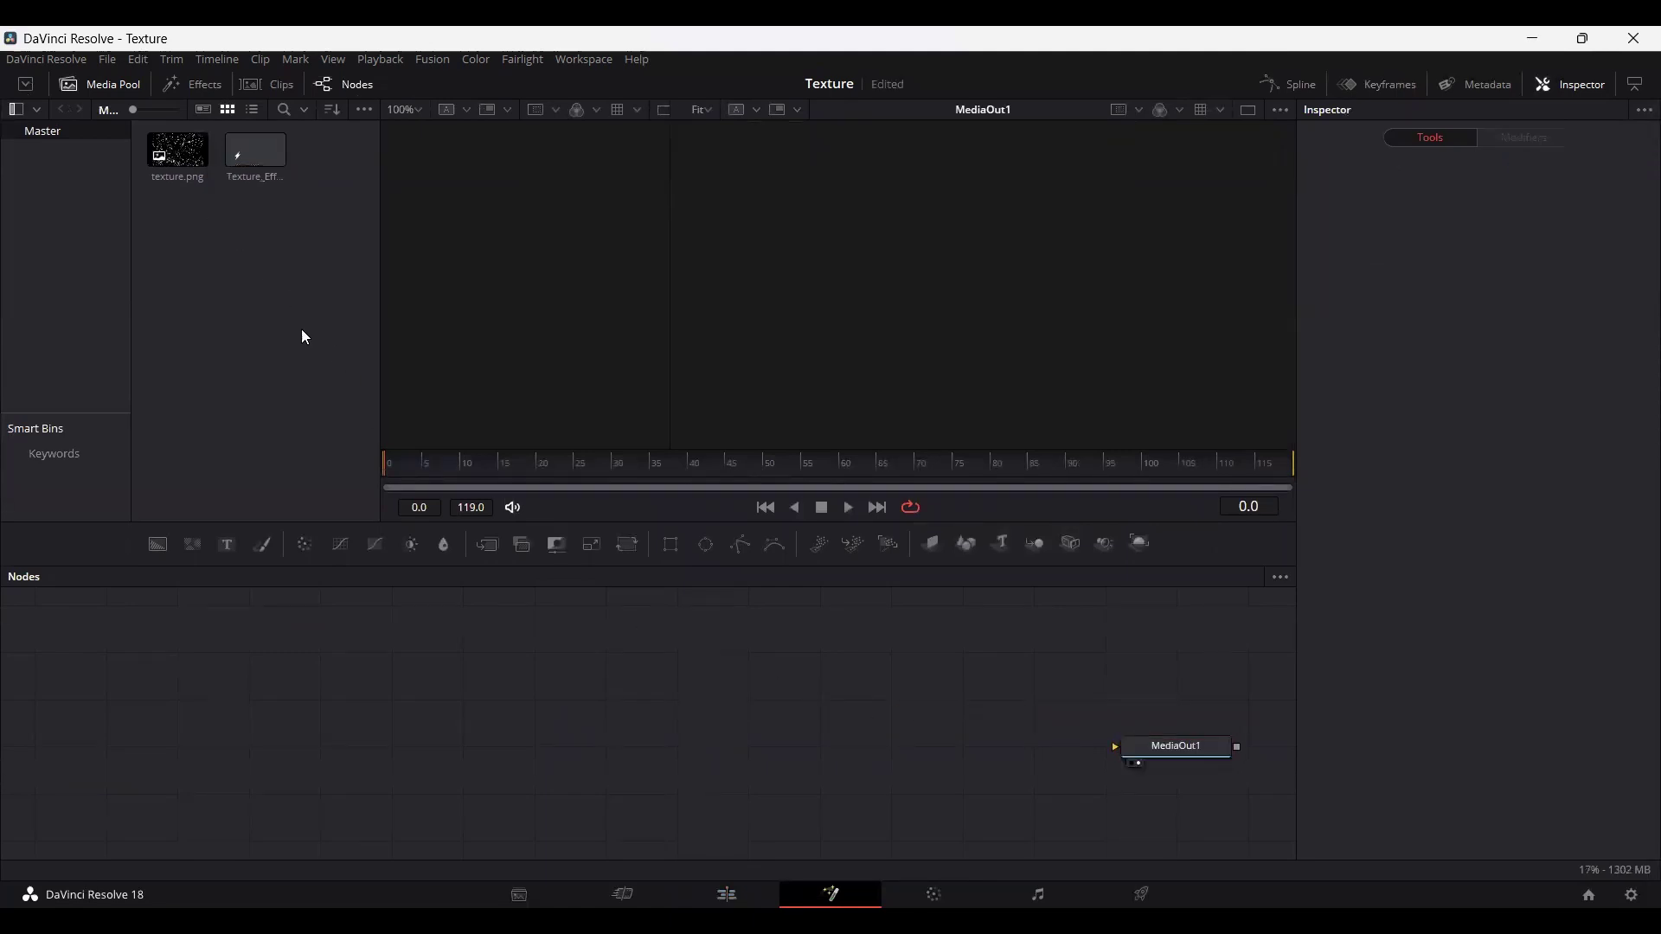
drag(159, 544, 205, 664)
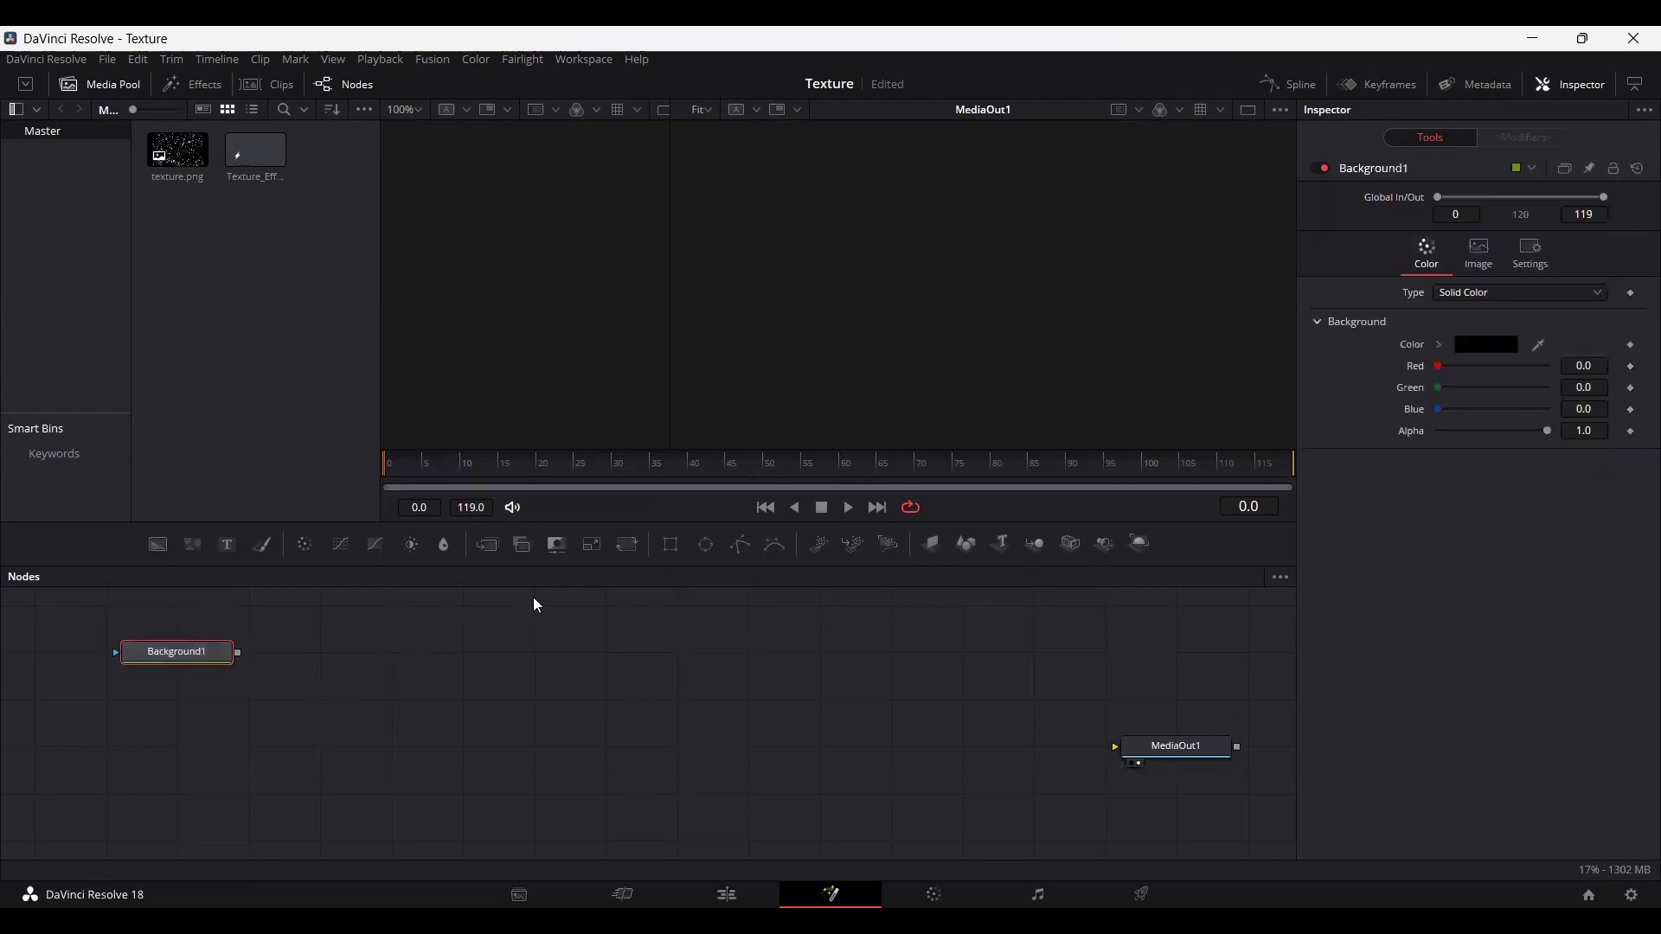
drag(522, 544, 148, 745)
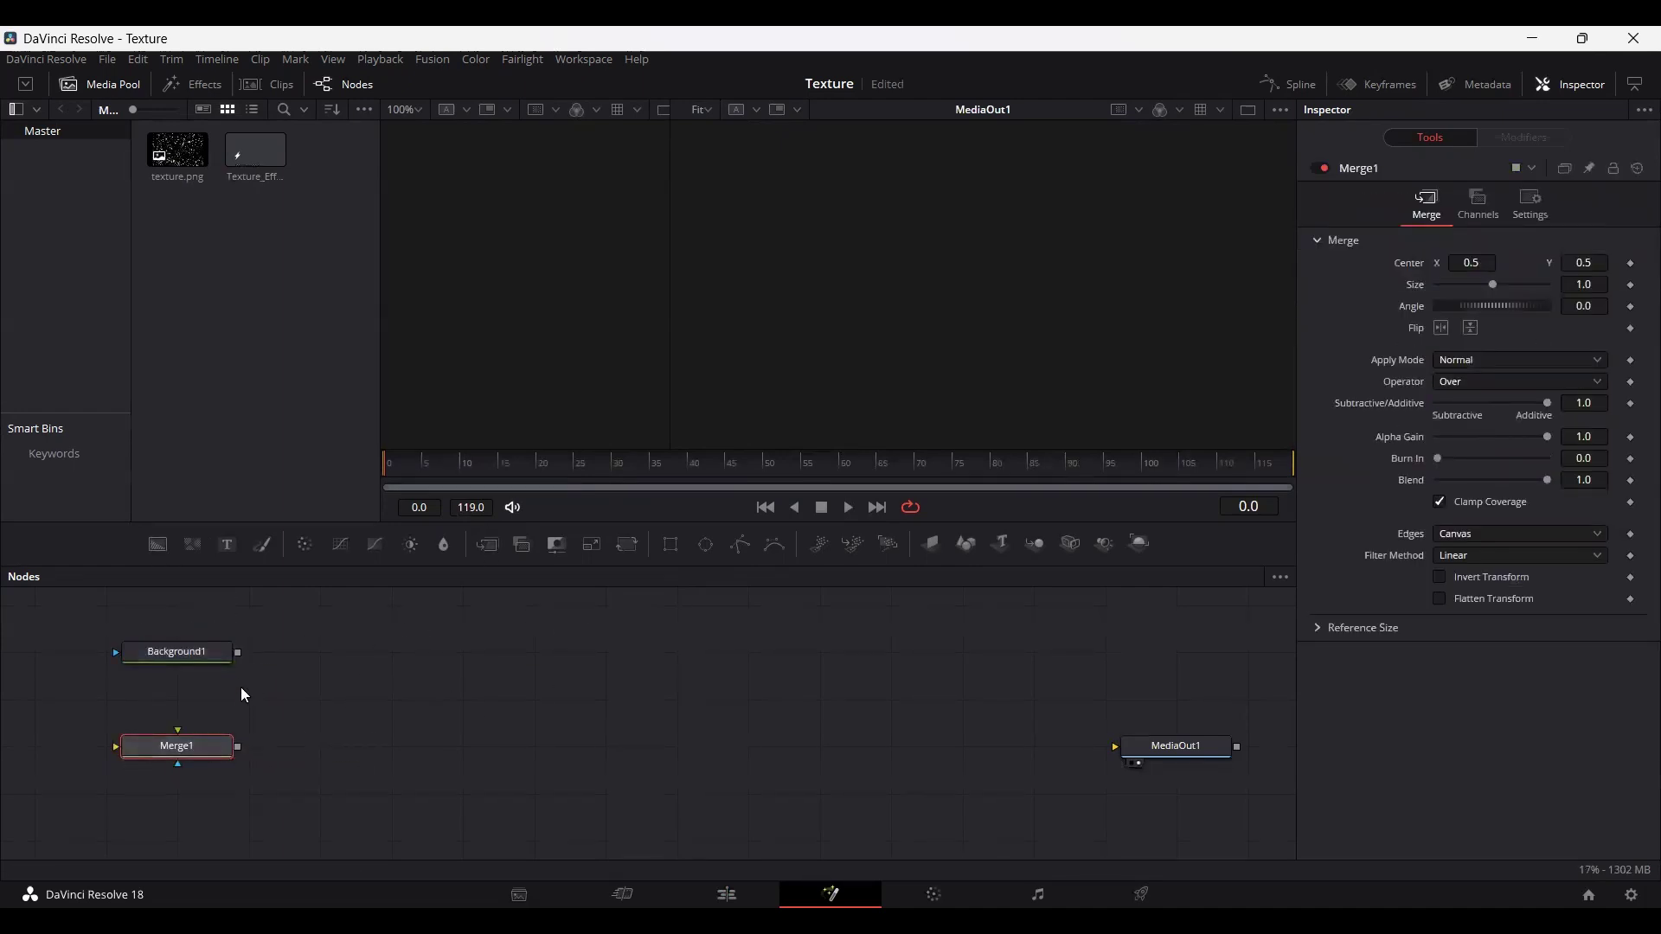
drag(236, 654, 1183, 746)
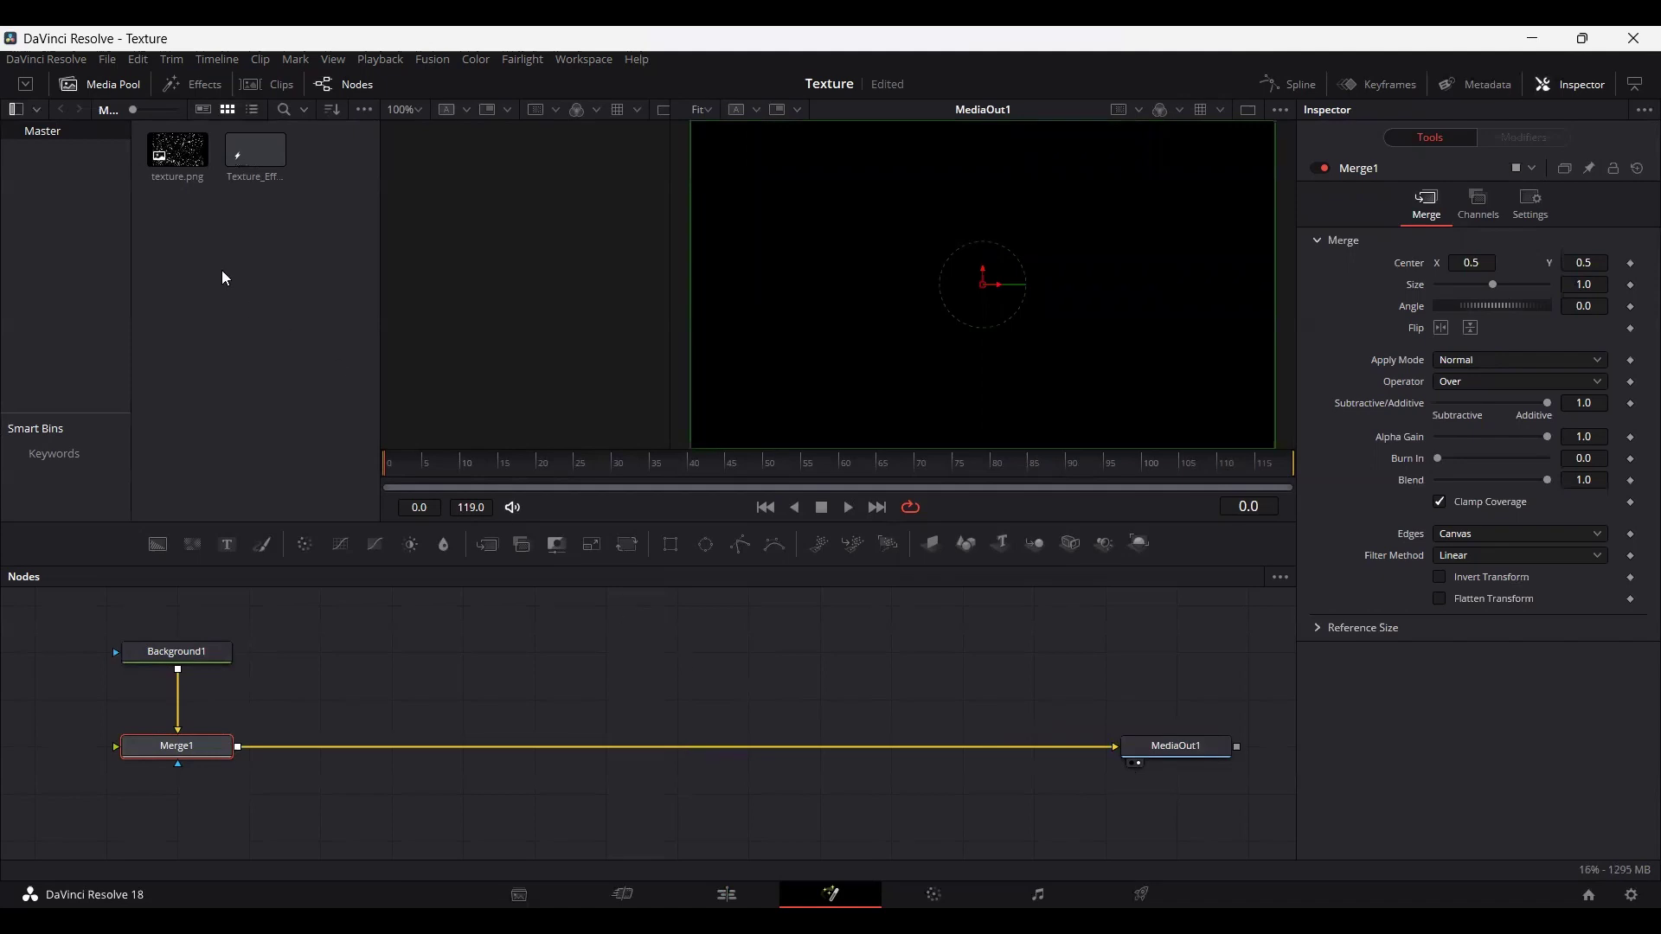
drag(177, 152, 237, 749)
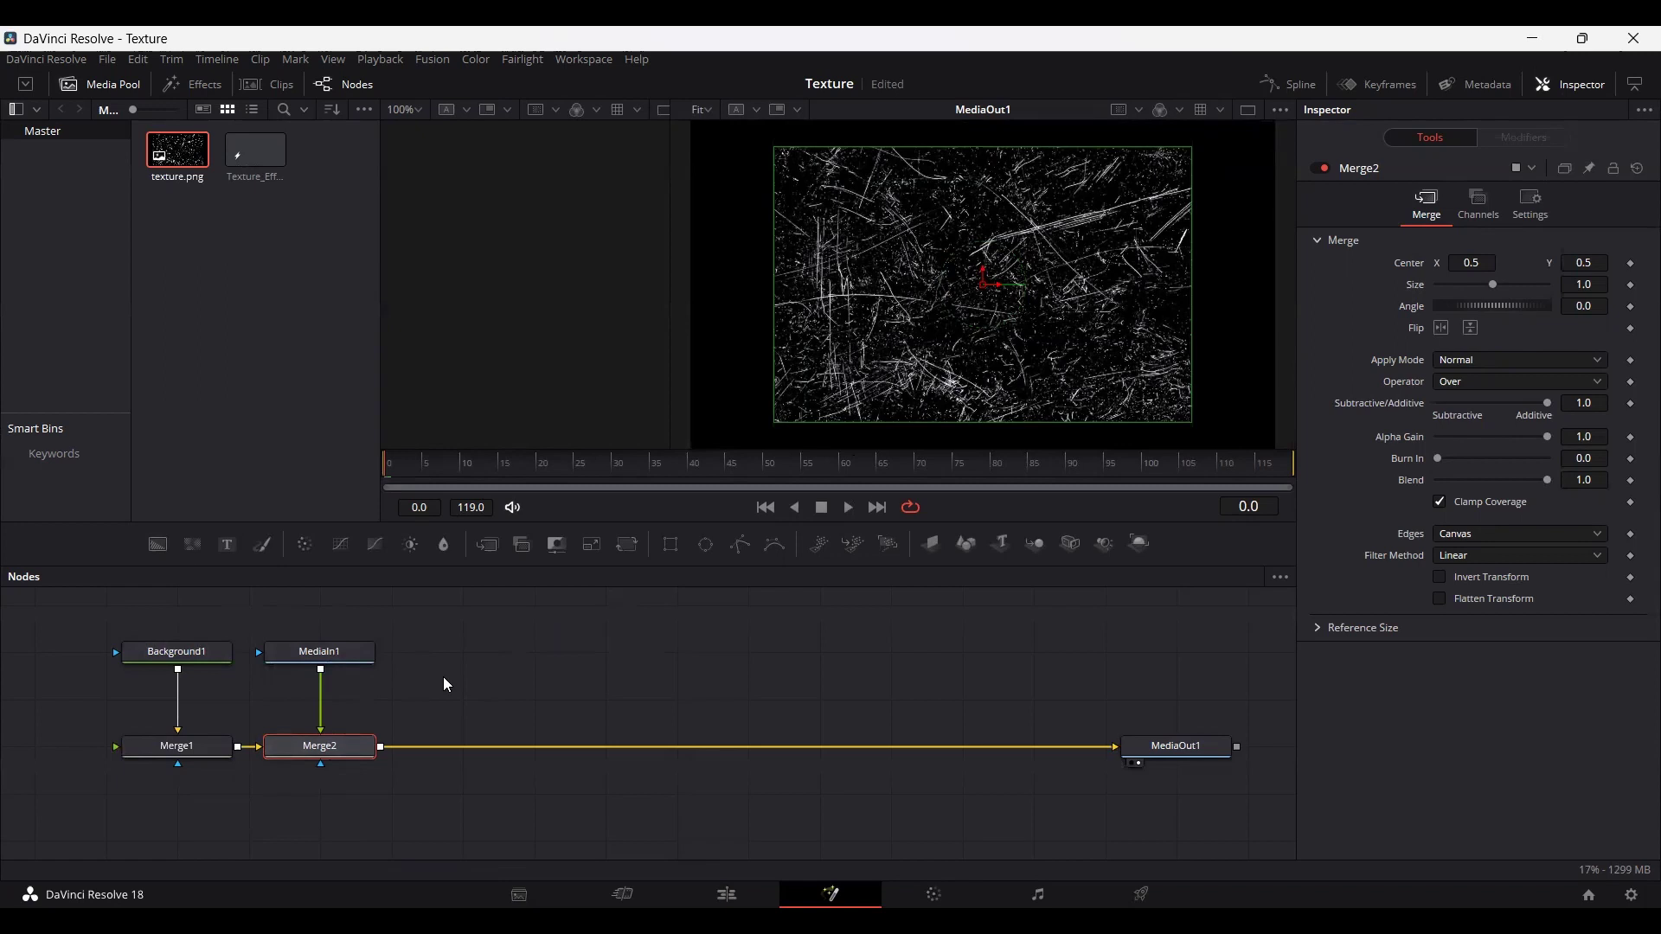
Step: Raise Merge2's Size to 1.51 so the scratch texture fills the frame
drag(1493, 285, 1500, 289)
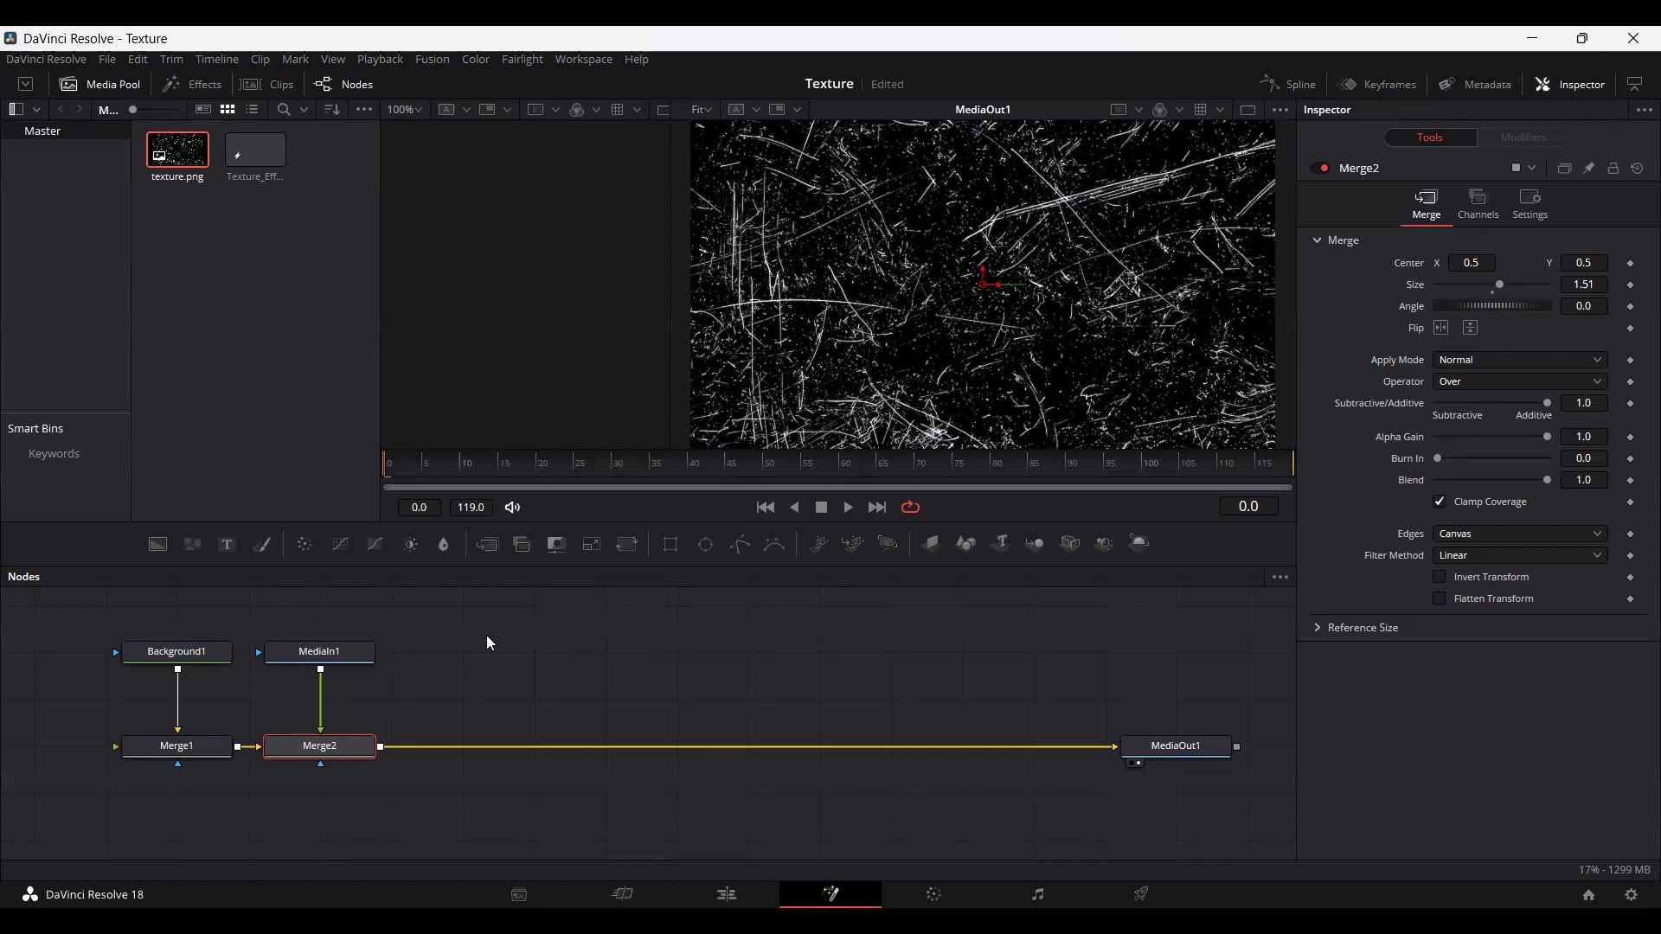
Step: Save the project and set Merge2's Blend to 0.2
key(ctrl+s)
click(1603, 476)
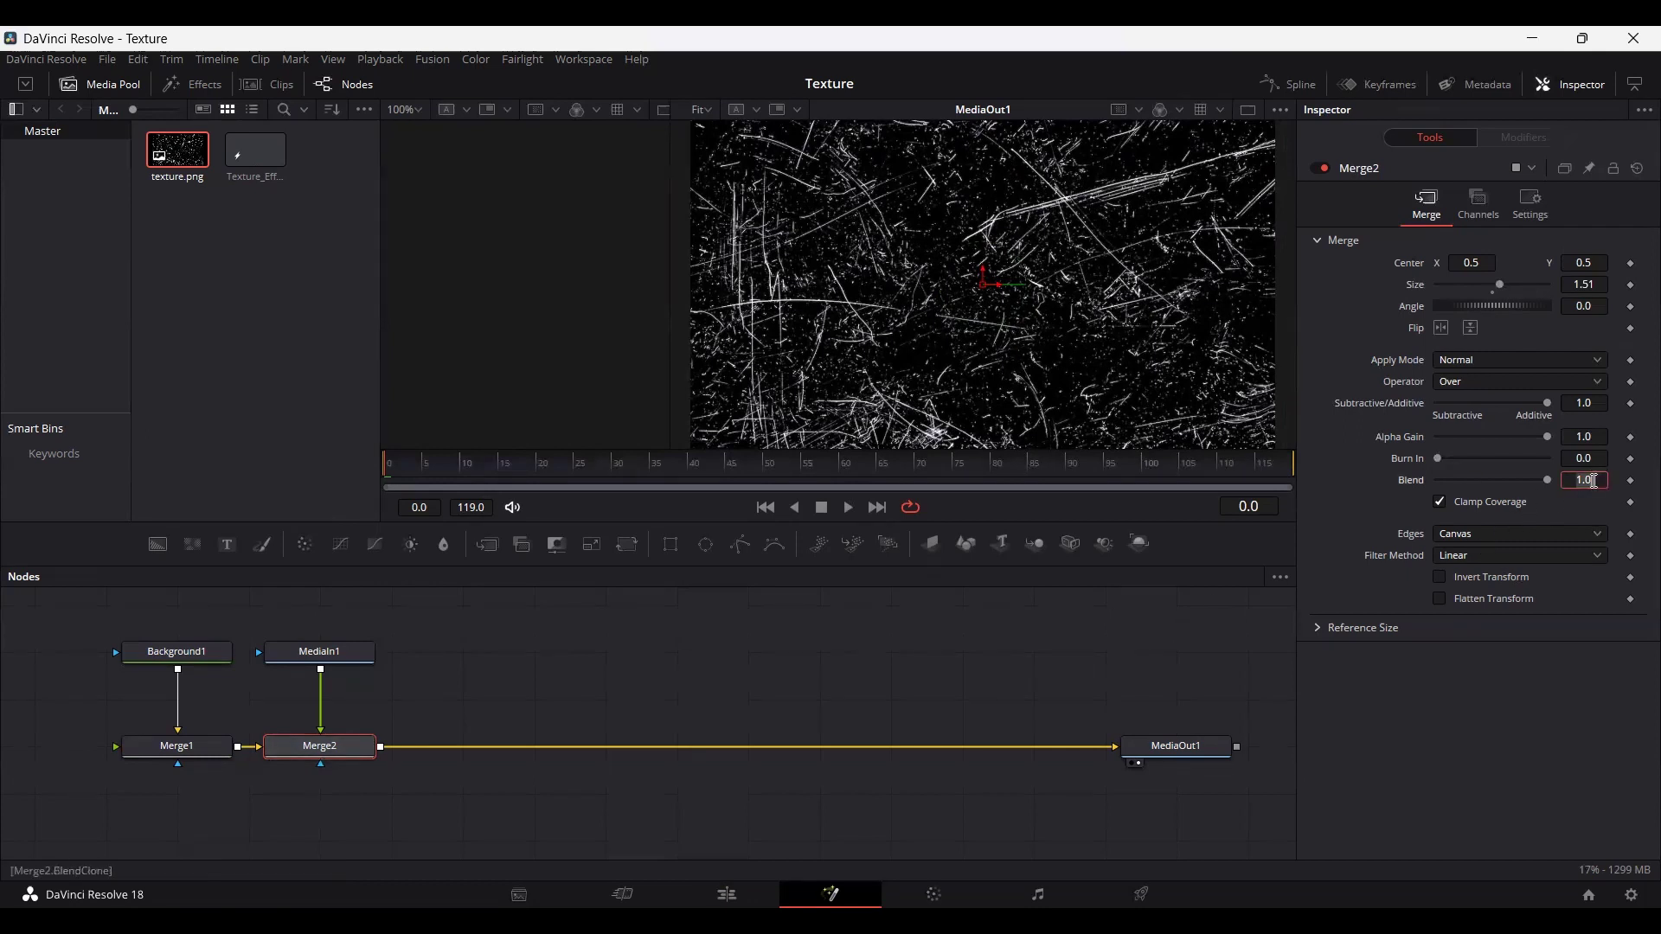
text(0.2)
key(Tab)
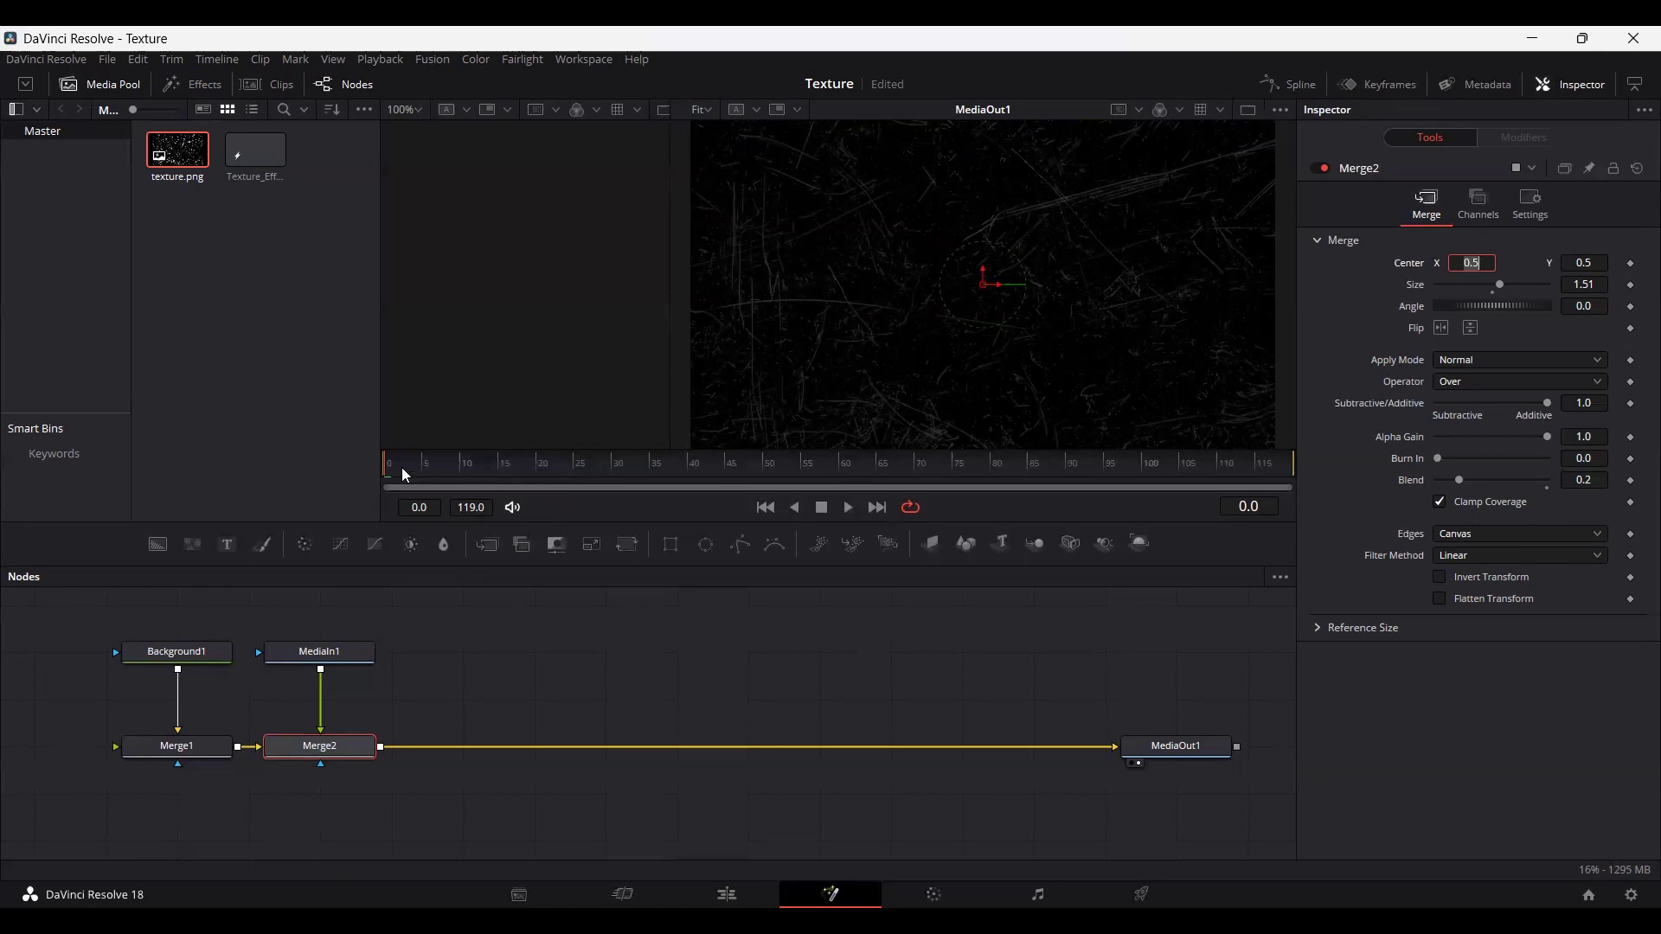
Step: Keyframe Merge2's Flip Horiz at frame 10 and Flip Vert at frames 20 and 30
click(341, 749)
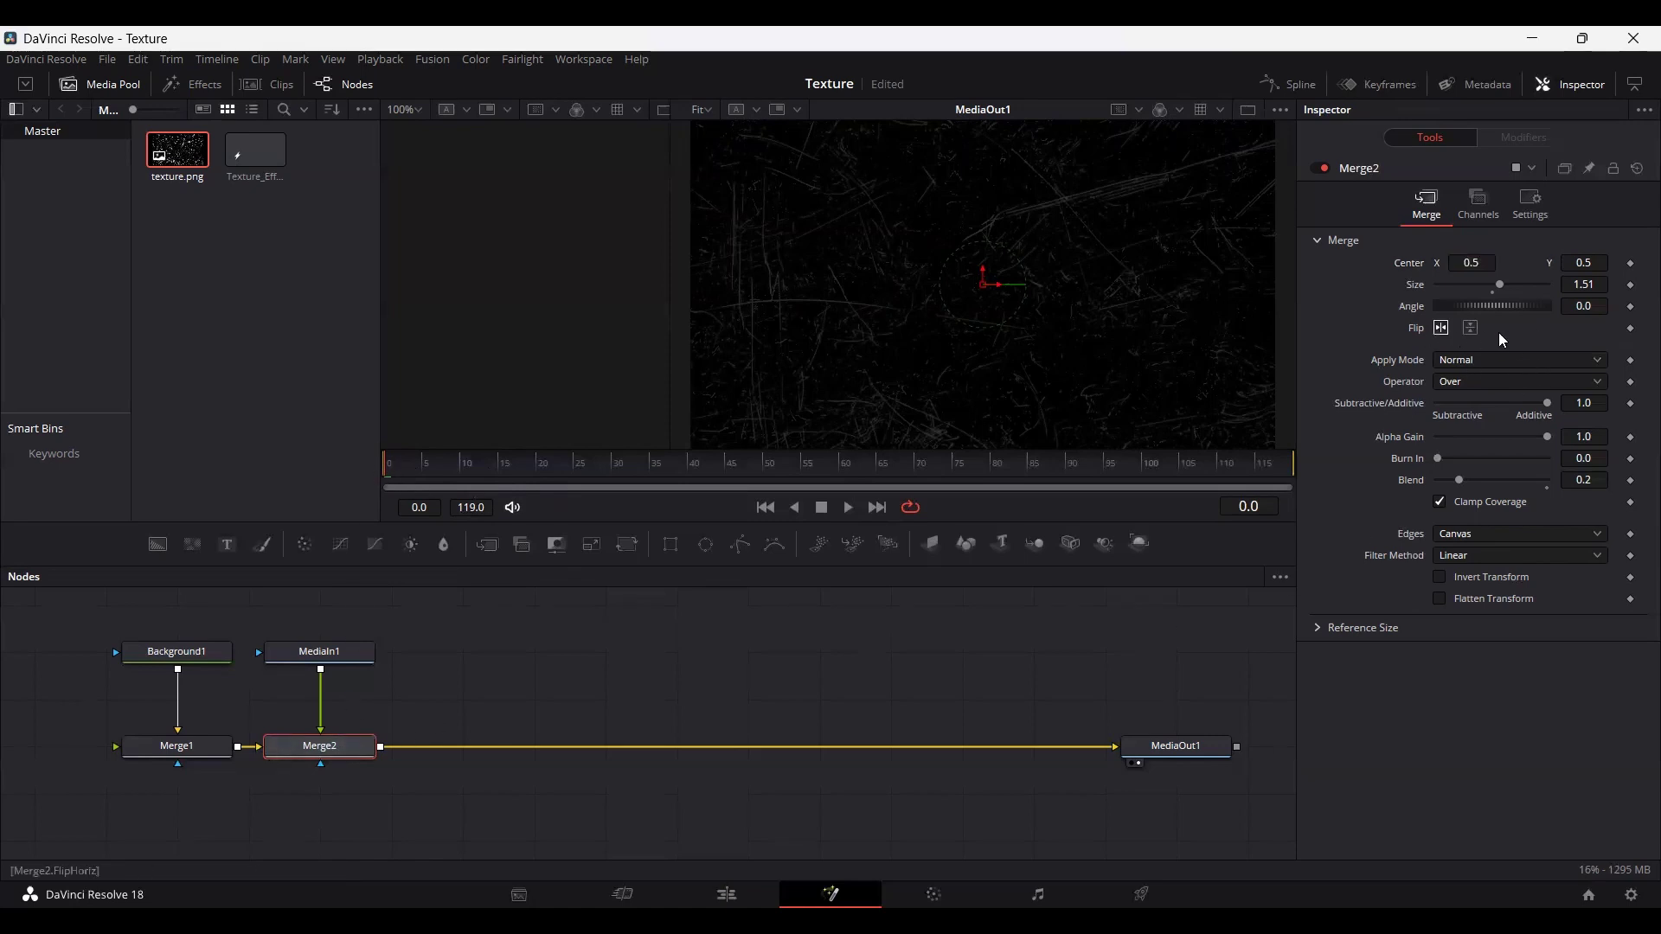
click(1630, 329)
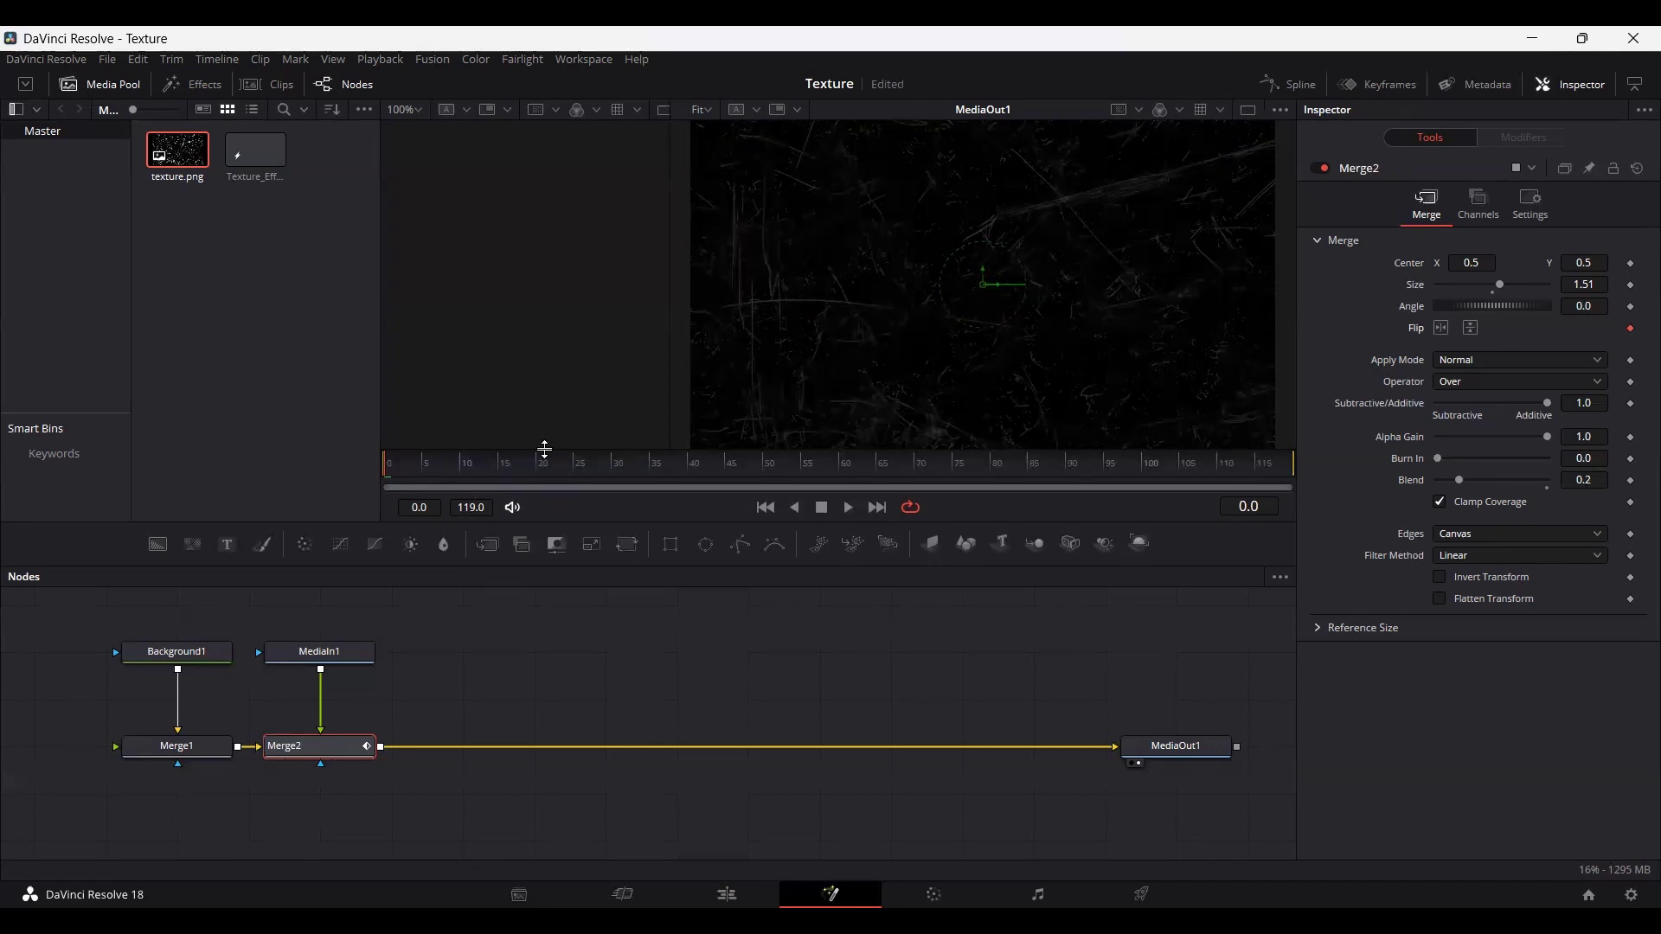
click(457, 481)
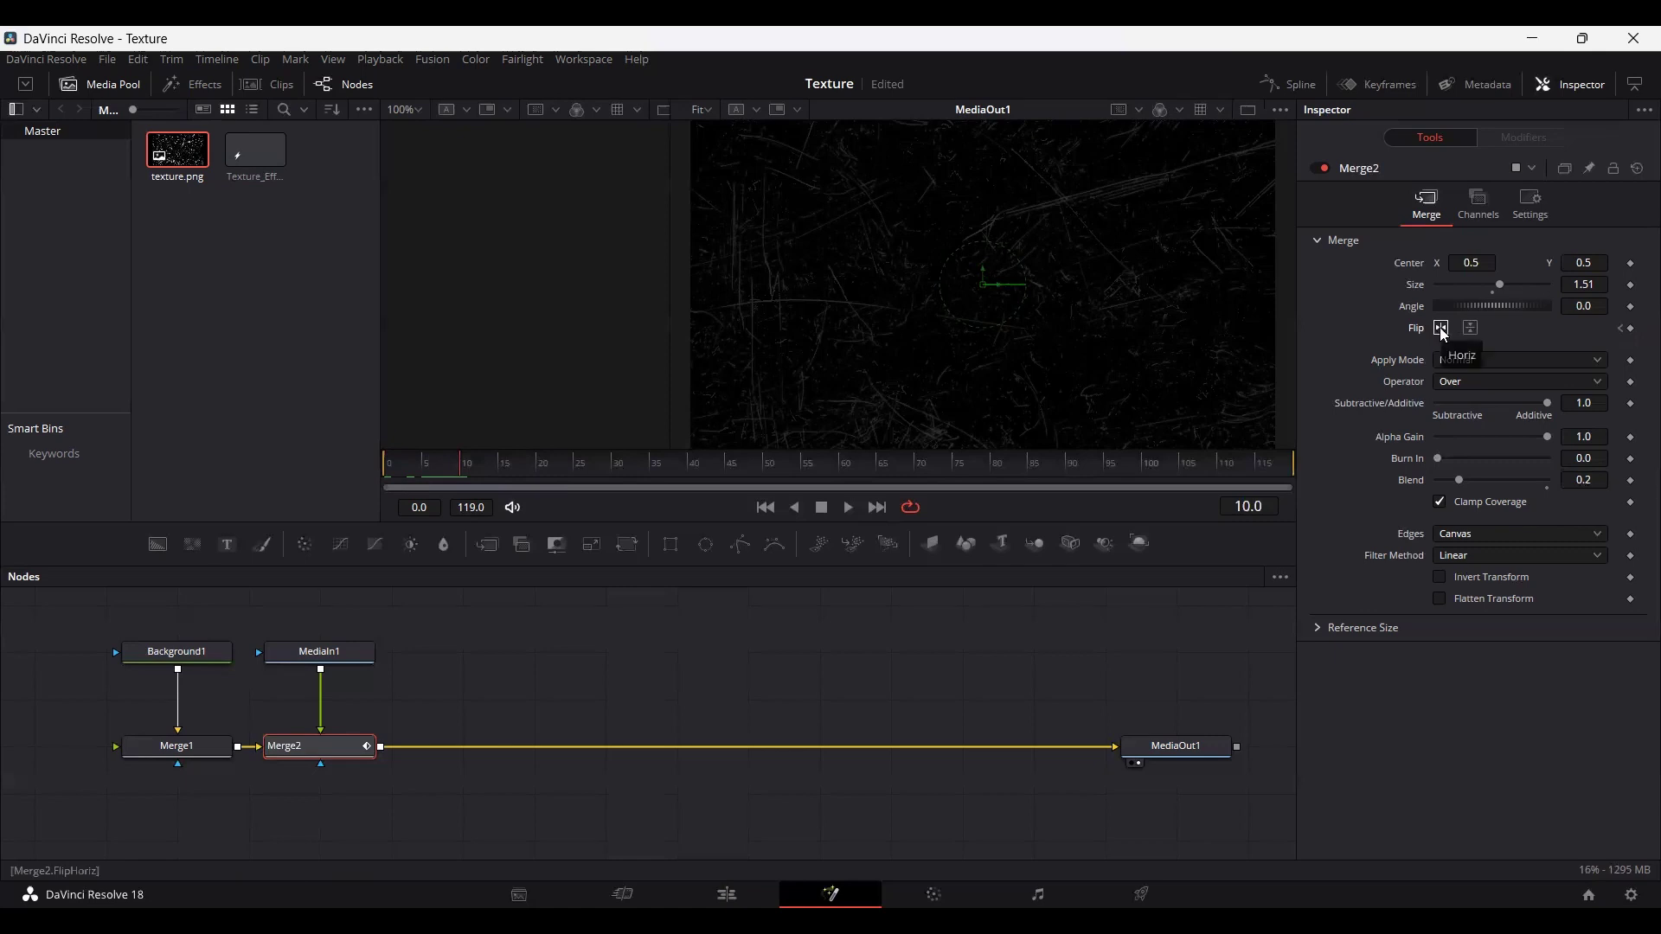
click(1442, 335)
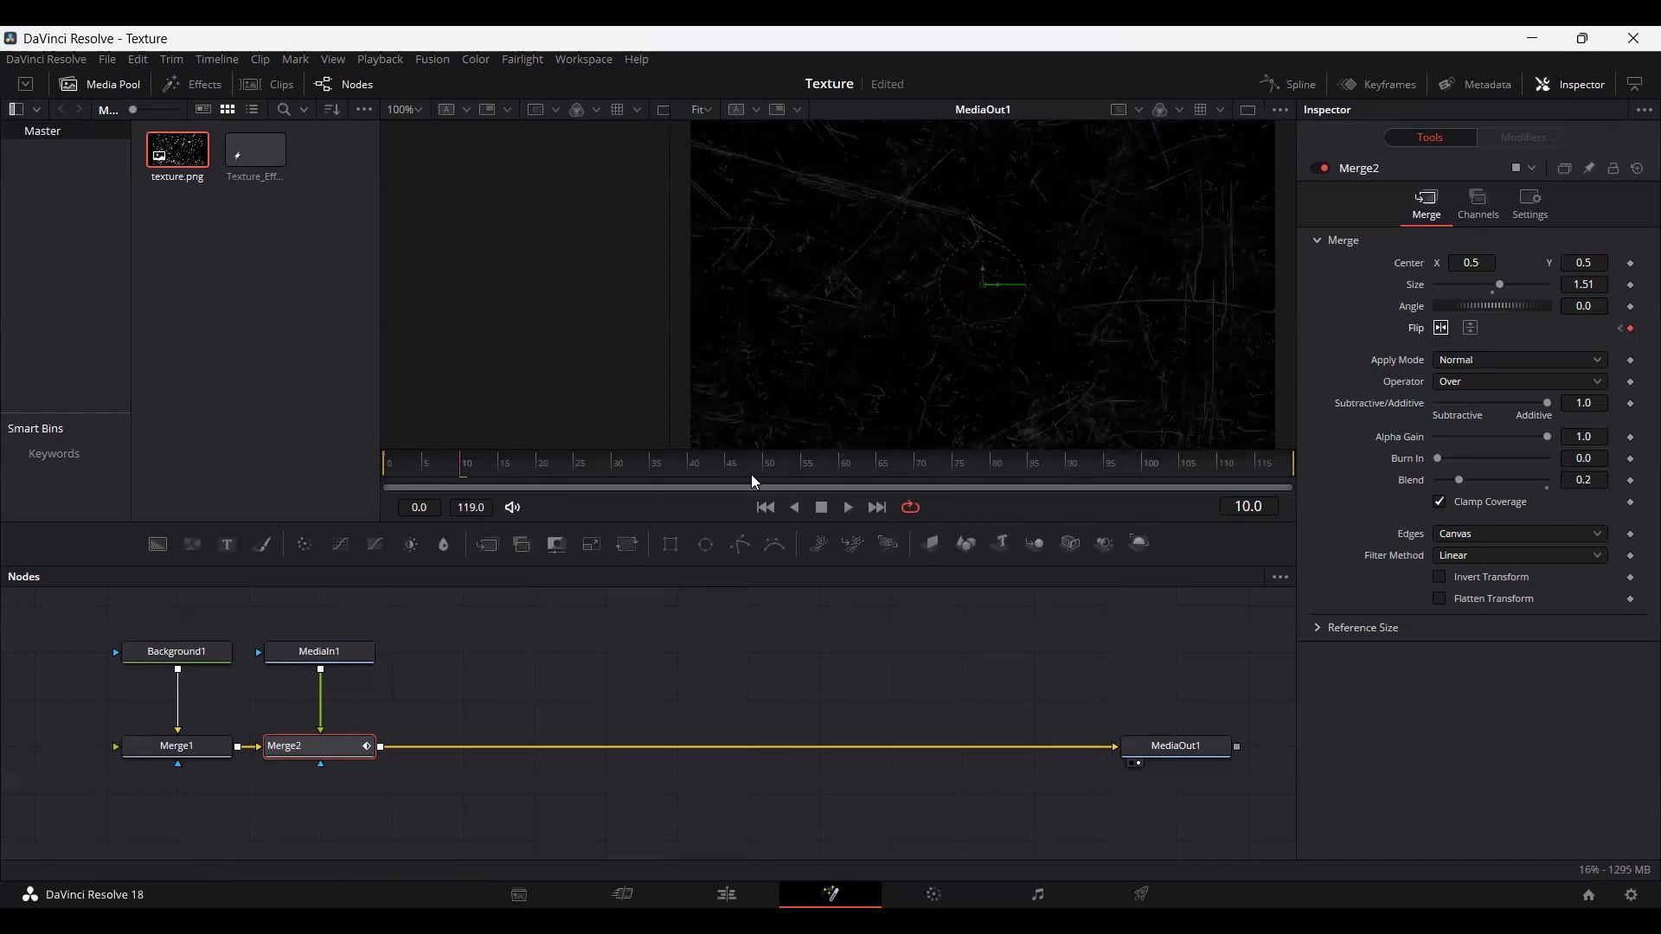
click(495, 472)
click(538, 470)
click(1472, 331)
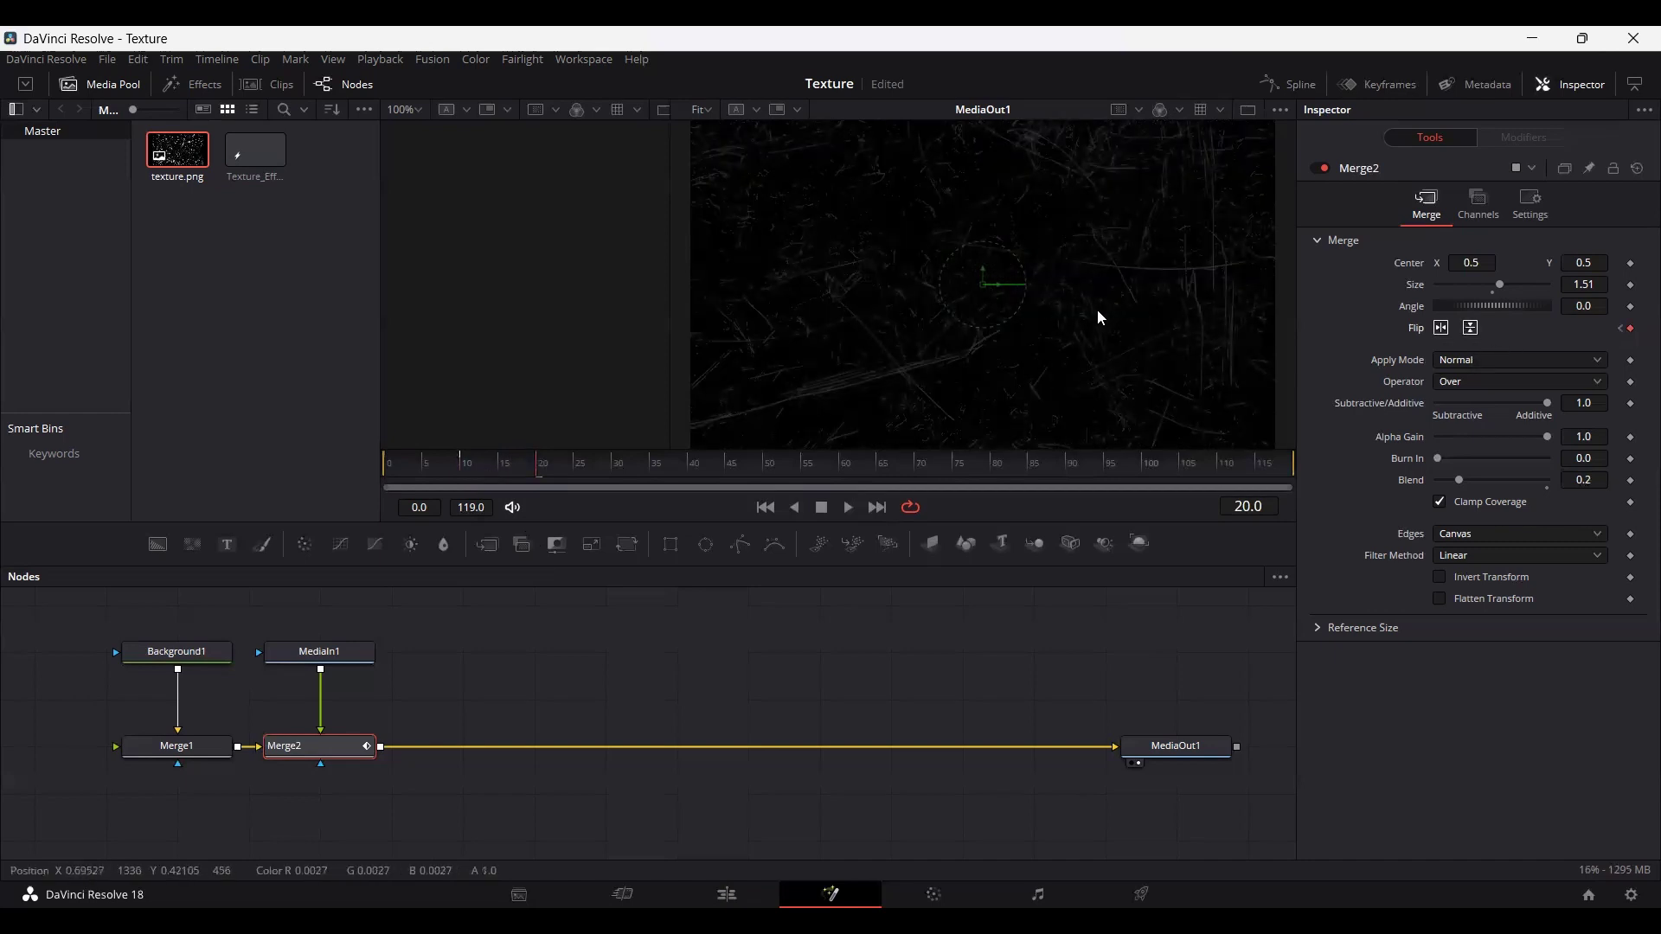
drag(579, 475, 619, 480)
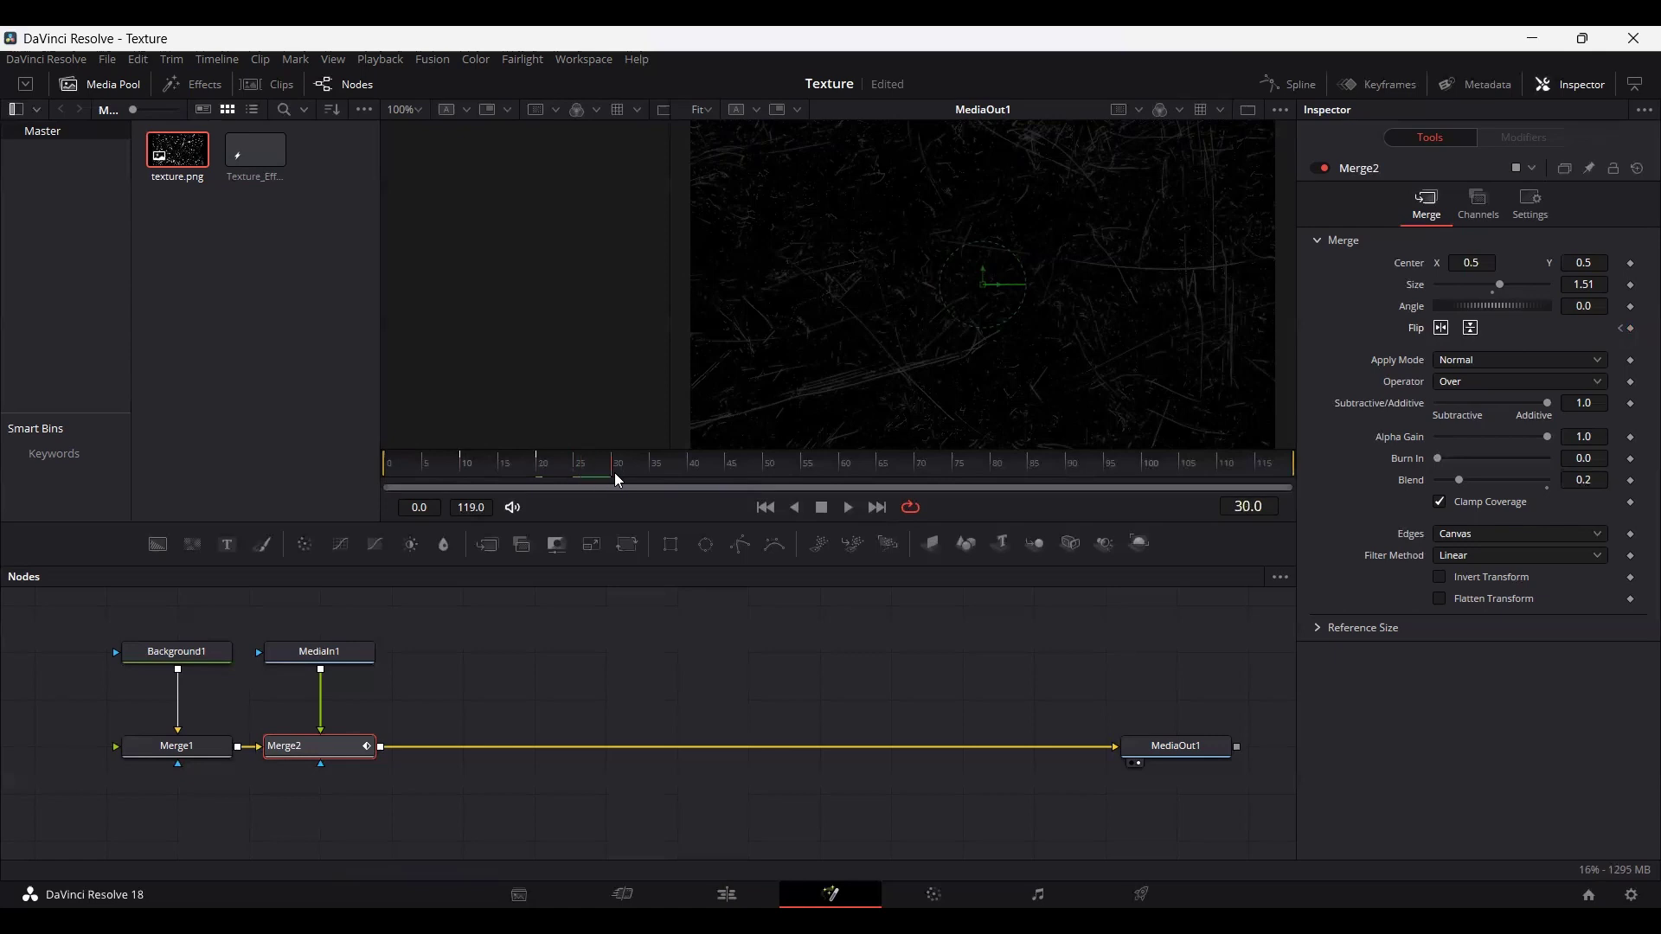
click(1471, 332)
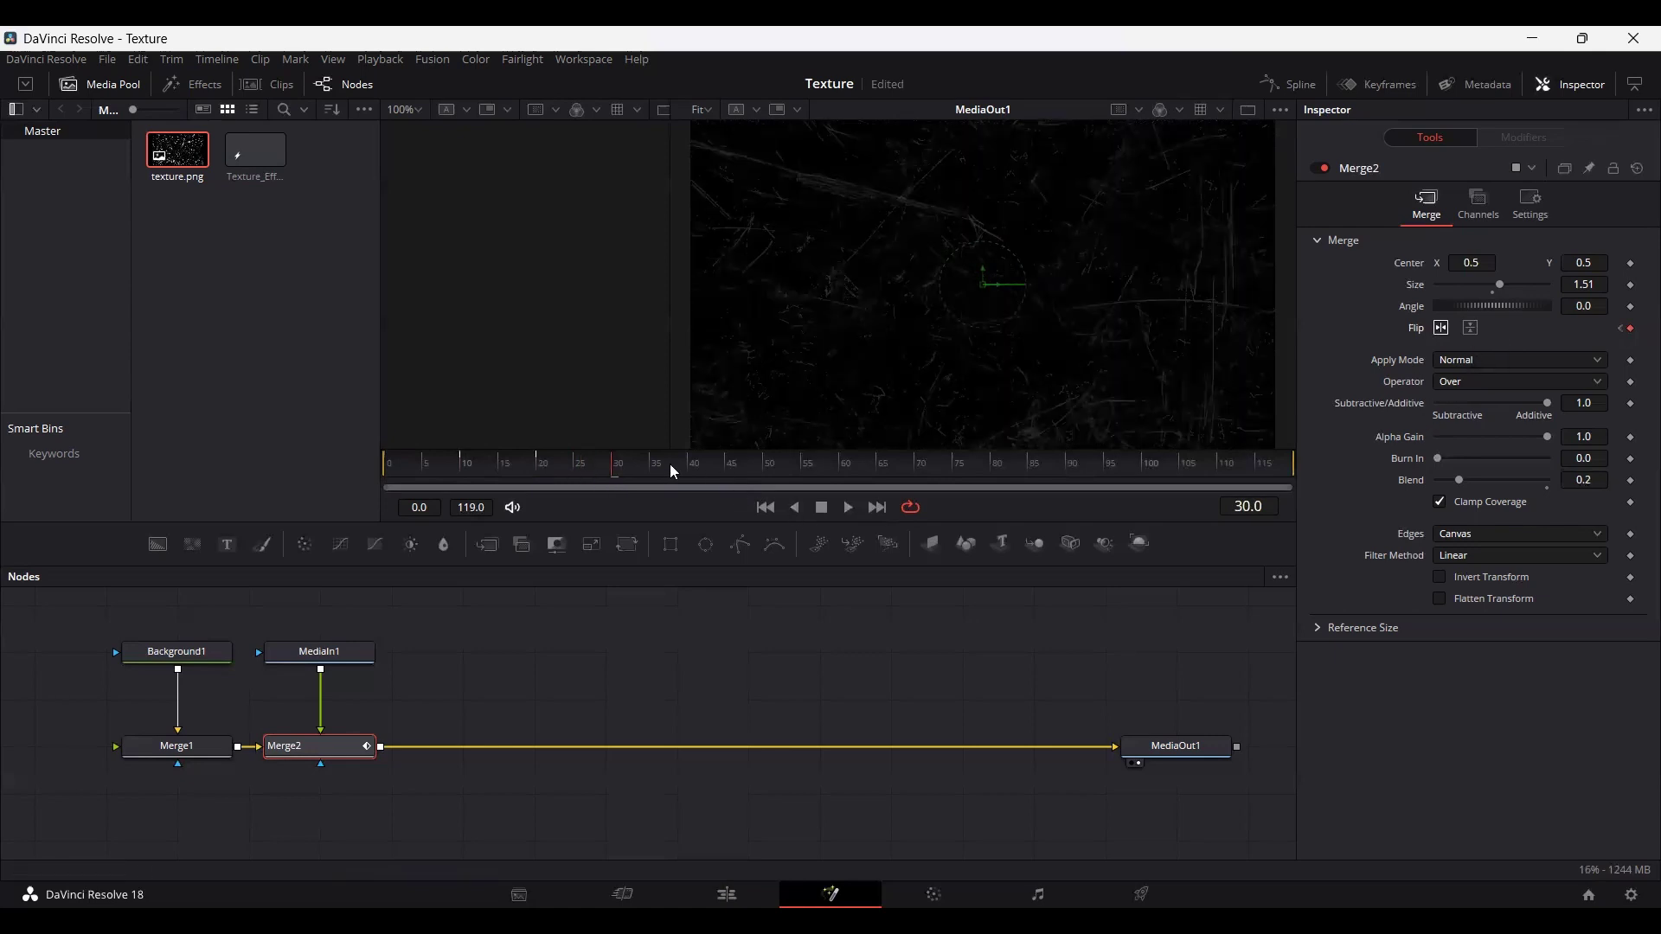
Step: Play the flip animation from frame 0, then park around frame 41
drag(674, 471, 327, 479)
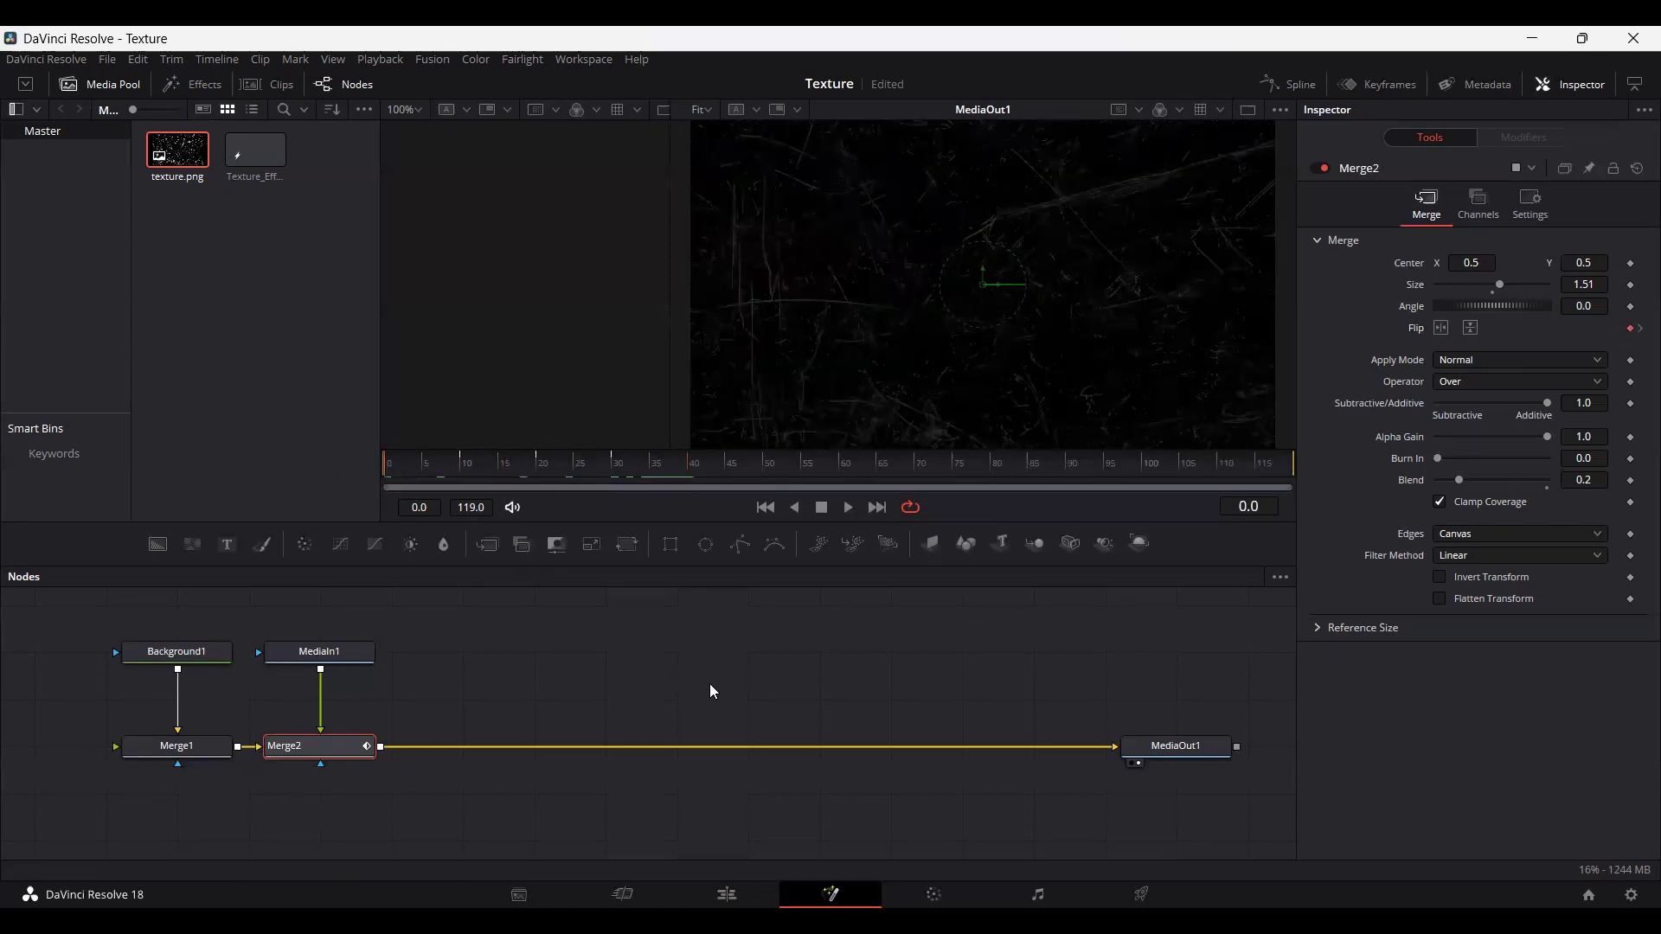
key(space)
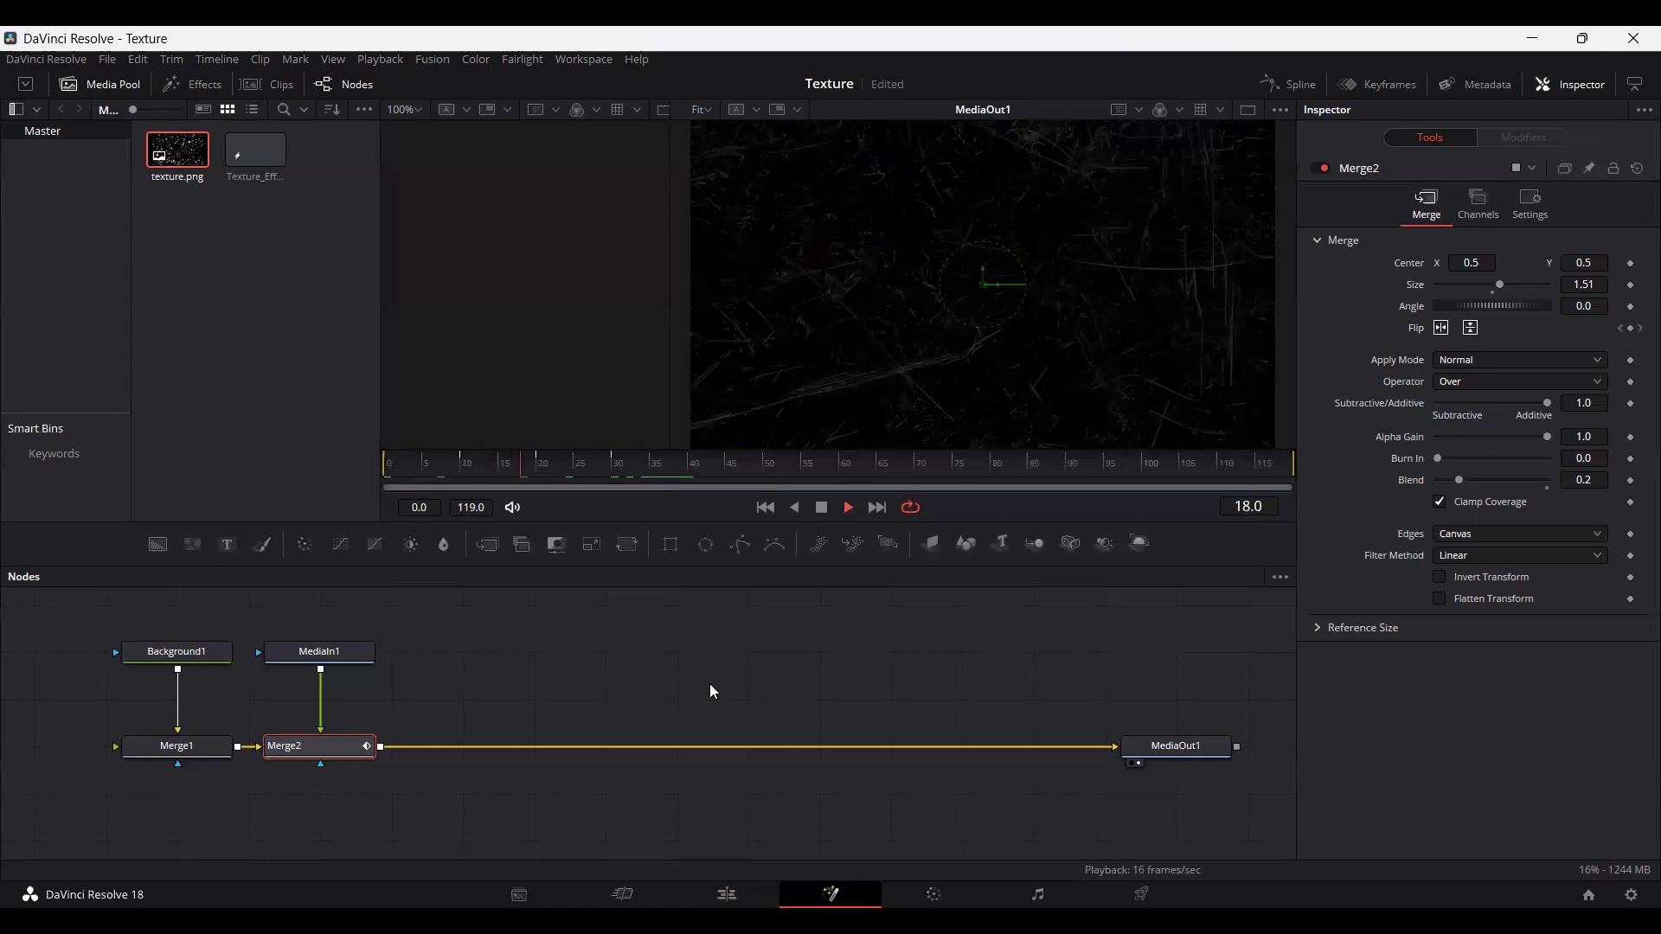
key(space)
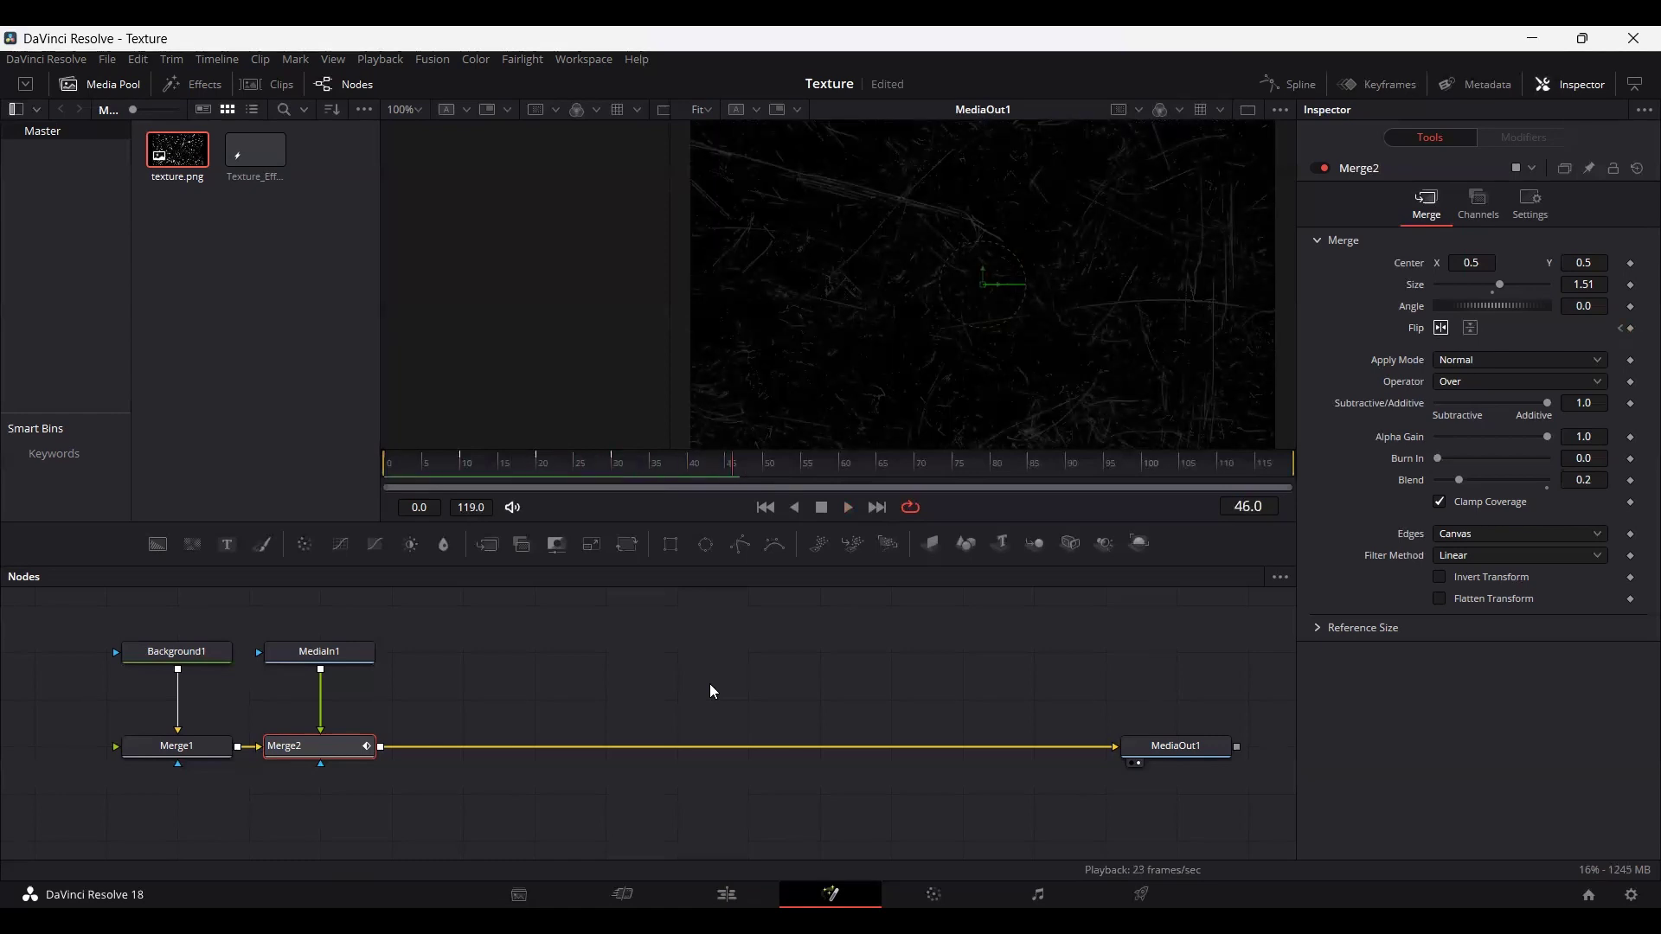
drag(665, 467, 697, 477)
Step: Show Merge2's Flip Horizontal and Flip Vertical curves in the Spline editor, zoomed to fit
click(1292, 86)
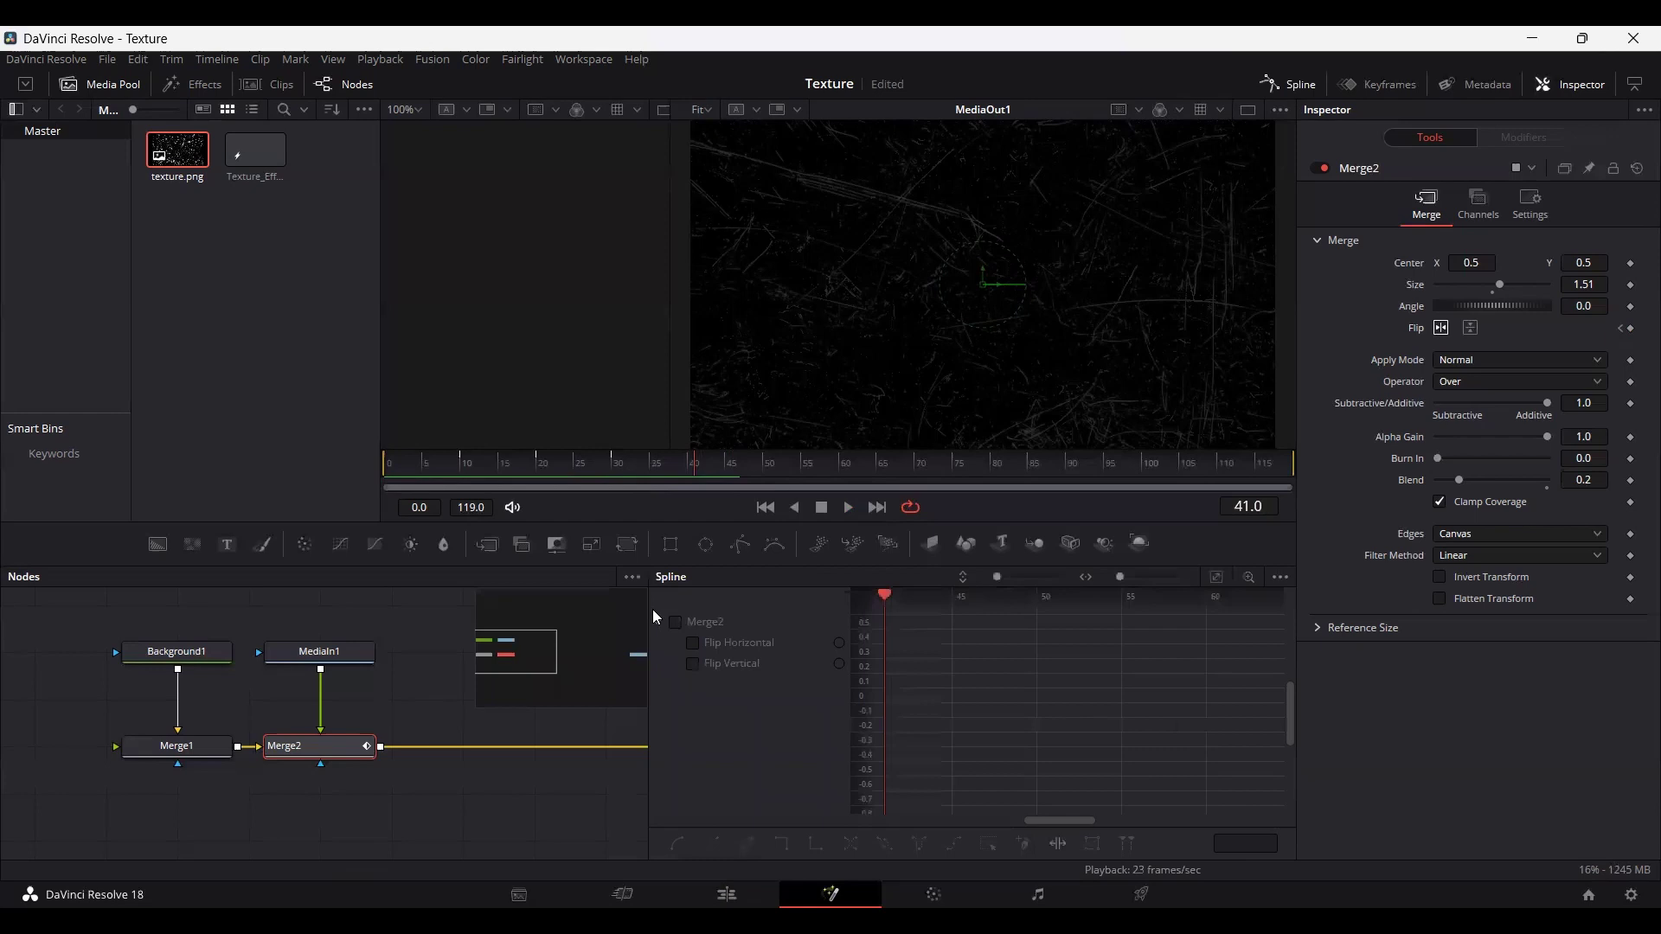
click(676, 622)
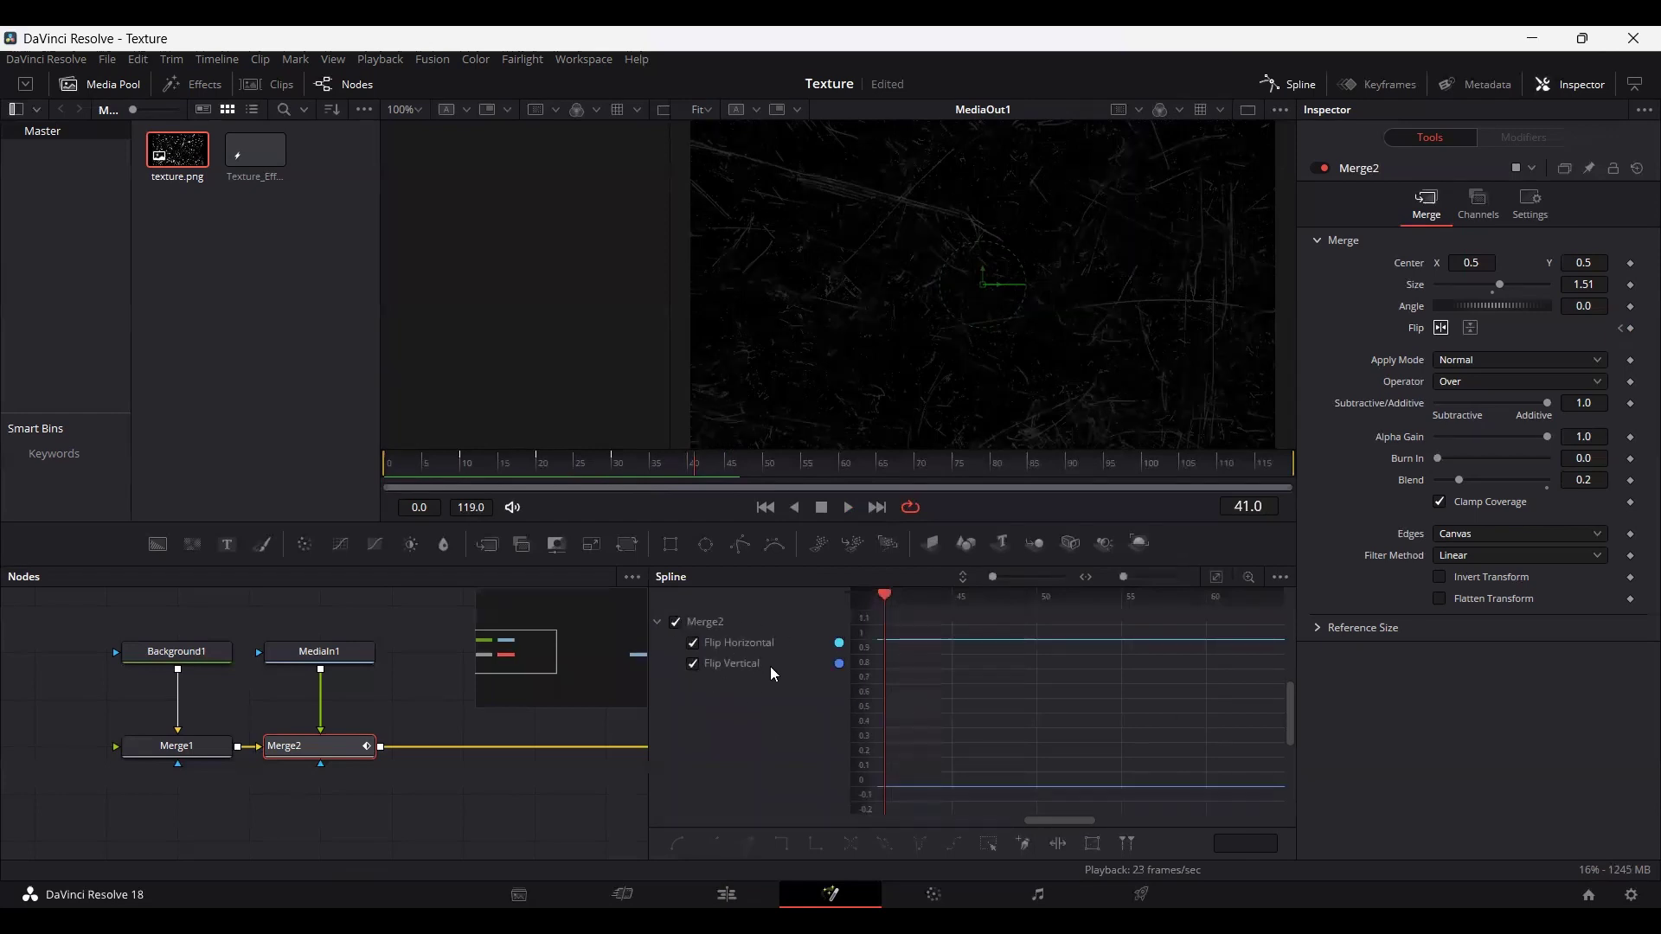
click(1215, 577)
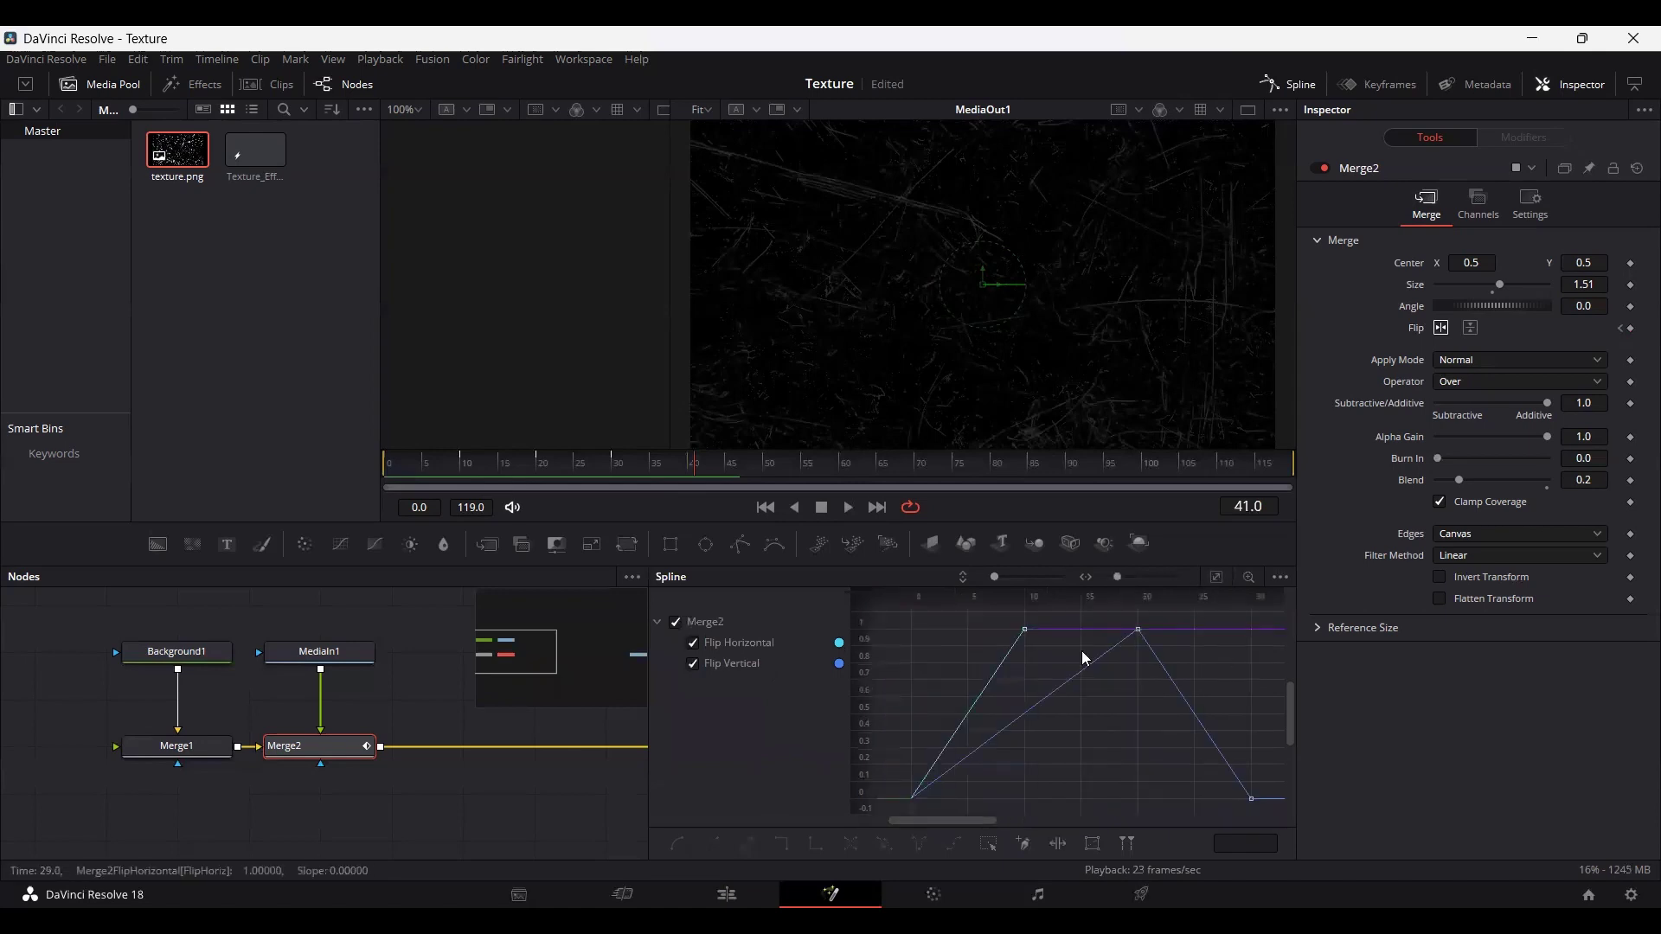
drag(1020, 601, 960, 601)
drag(876, 701, 876, 765)
drag(966, 820, 969, 820)
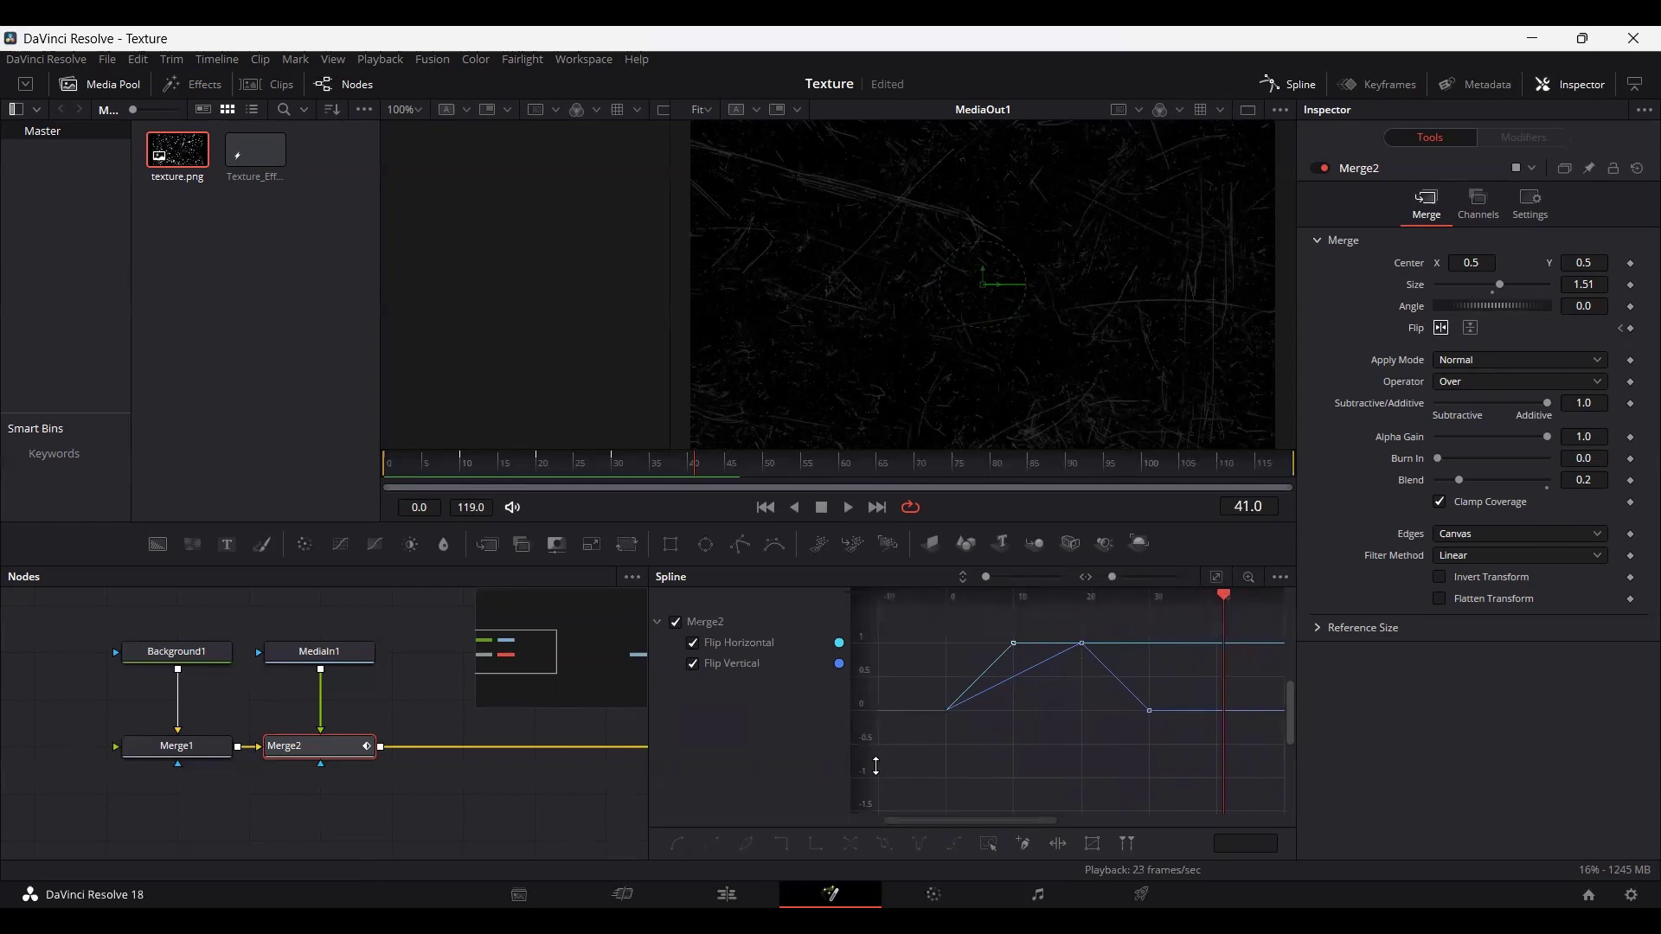
Step: Select all flip keyframes, apply Set Loop, return to the start and close Spline
drag(924, 754, 1204, 611)
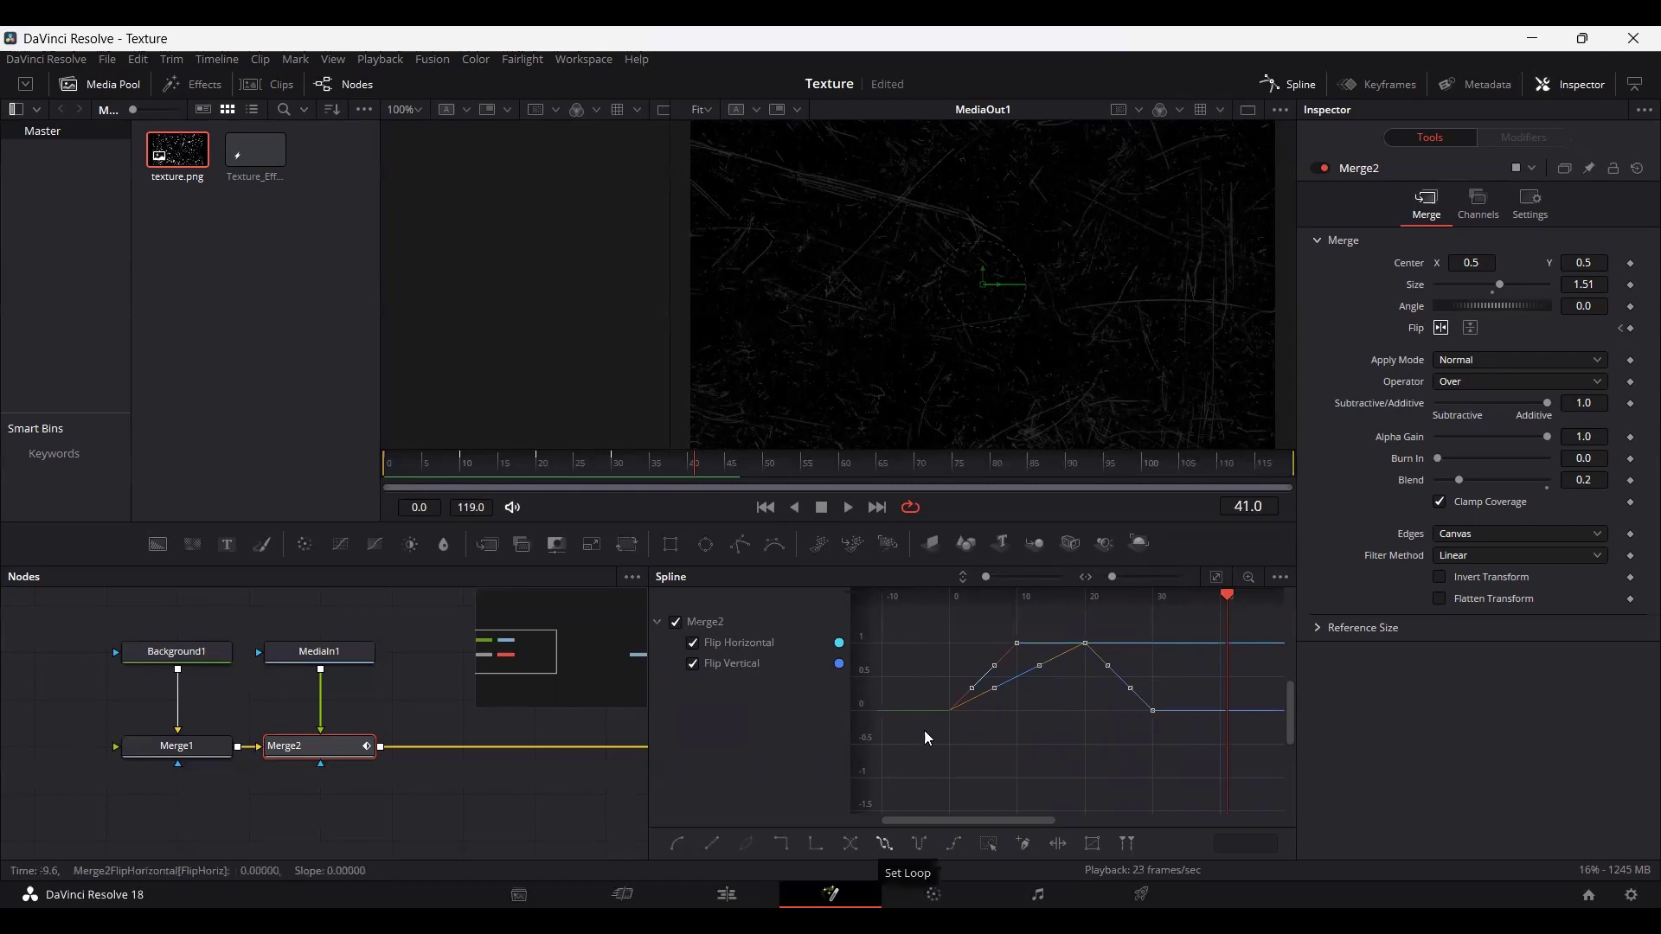
key(ctrl+l)
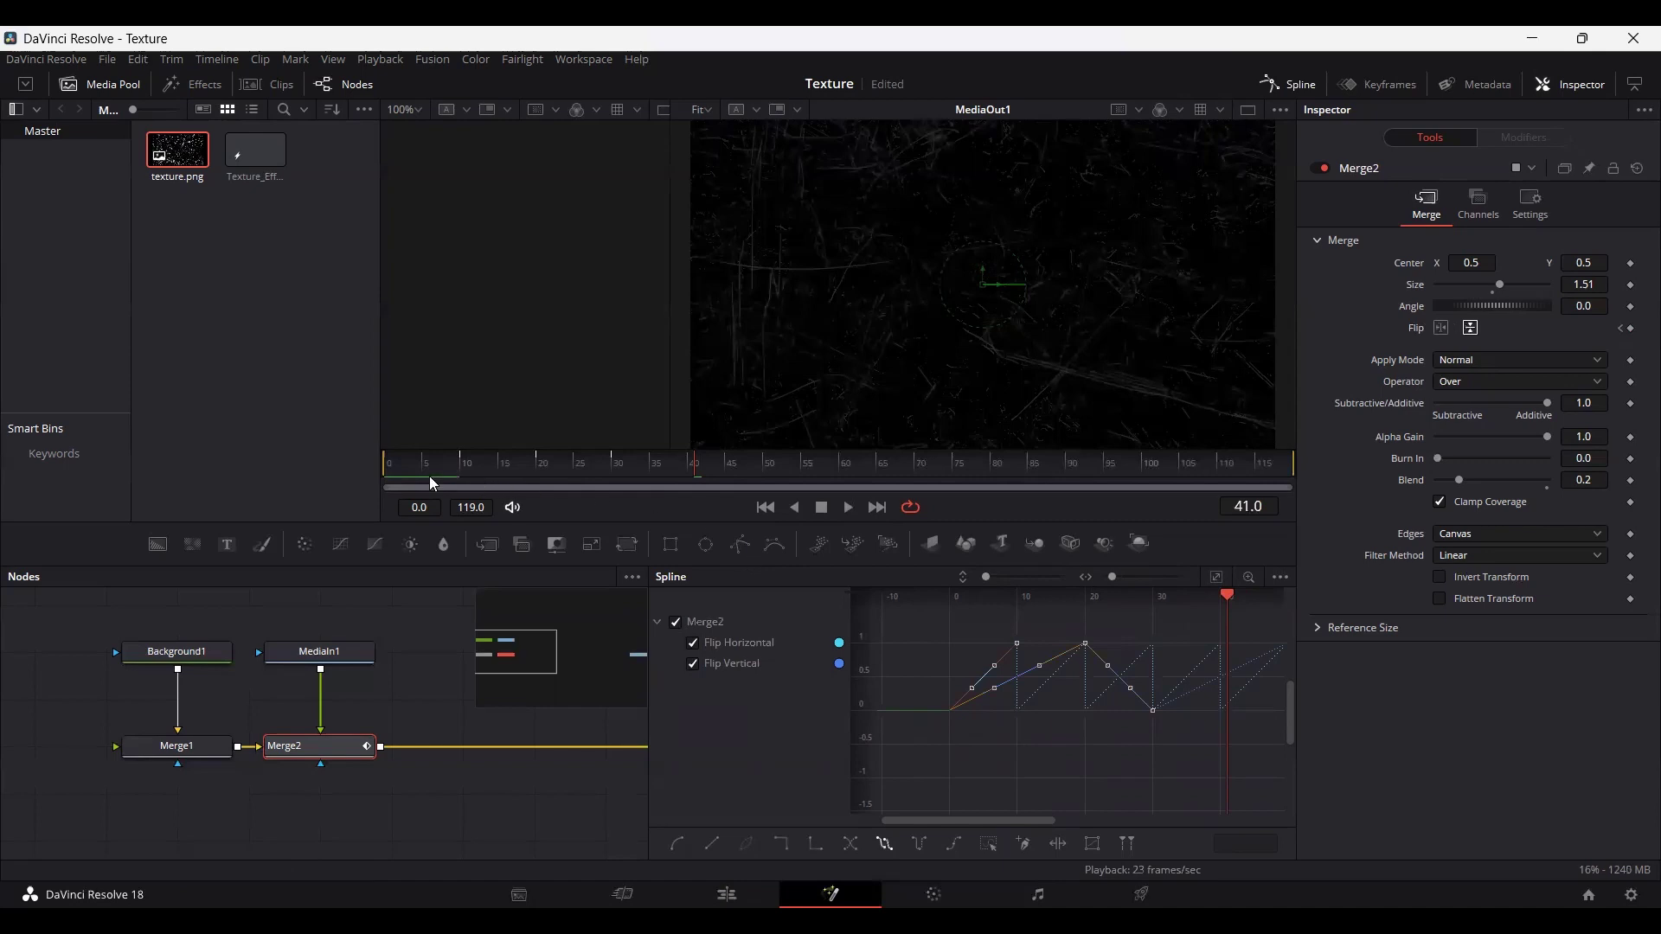
drag(429, 476, 388, 476)
click(1273, 79)
click(702, 687)
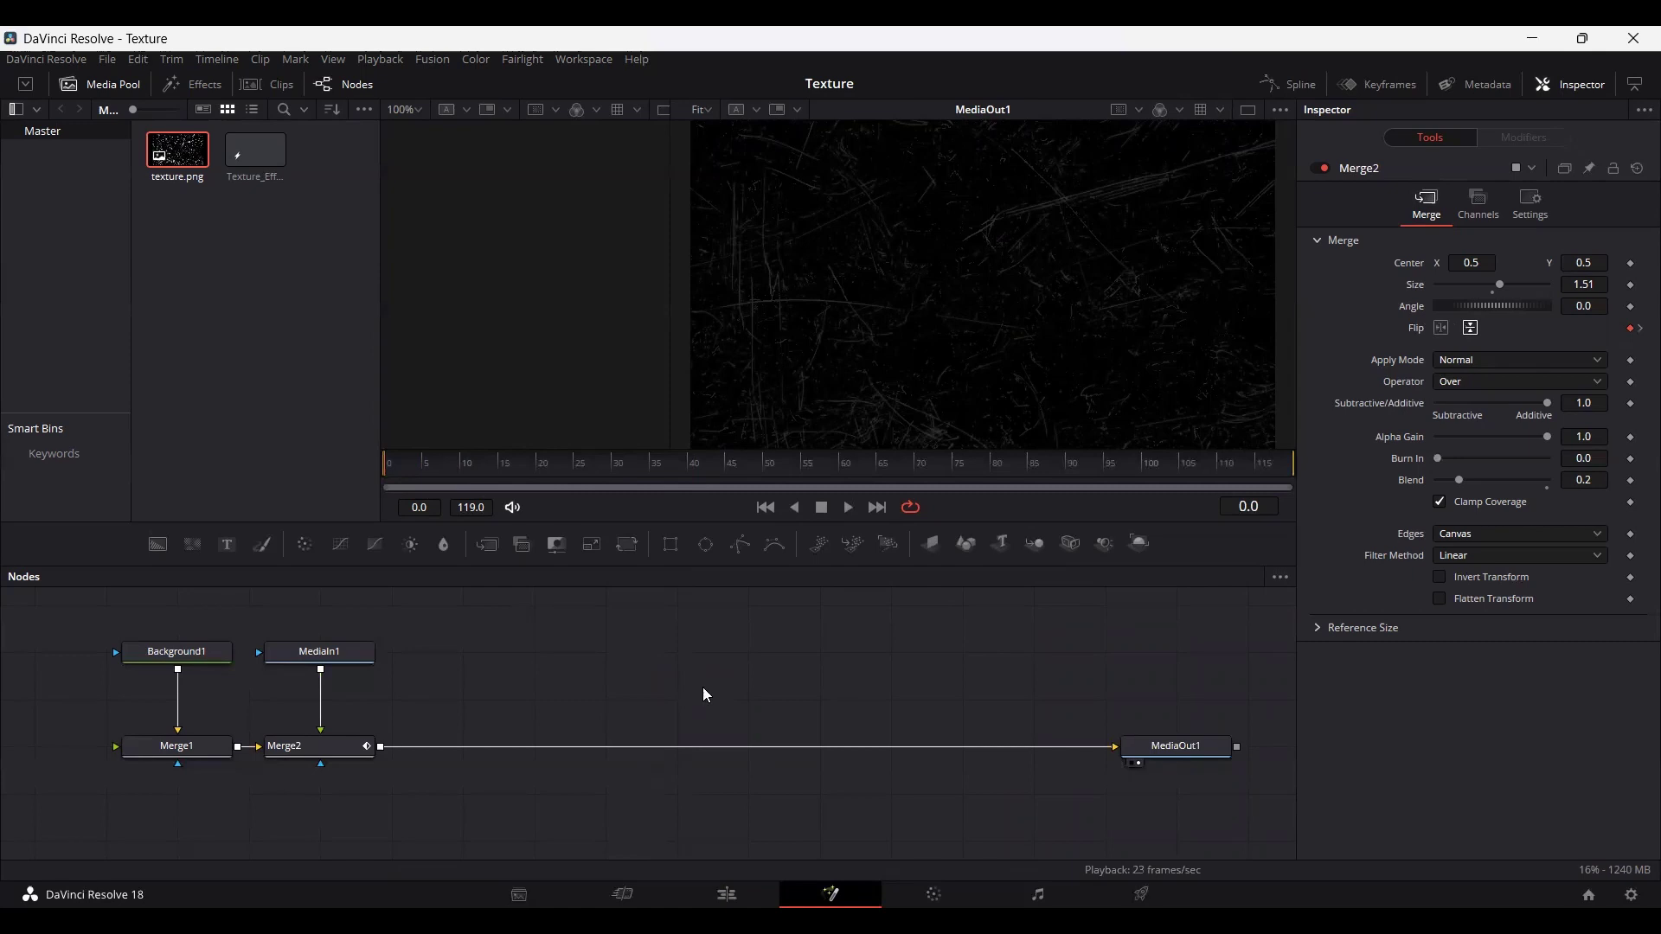
key(space)
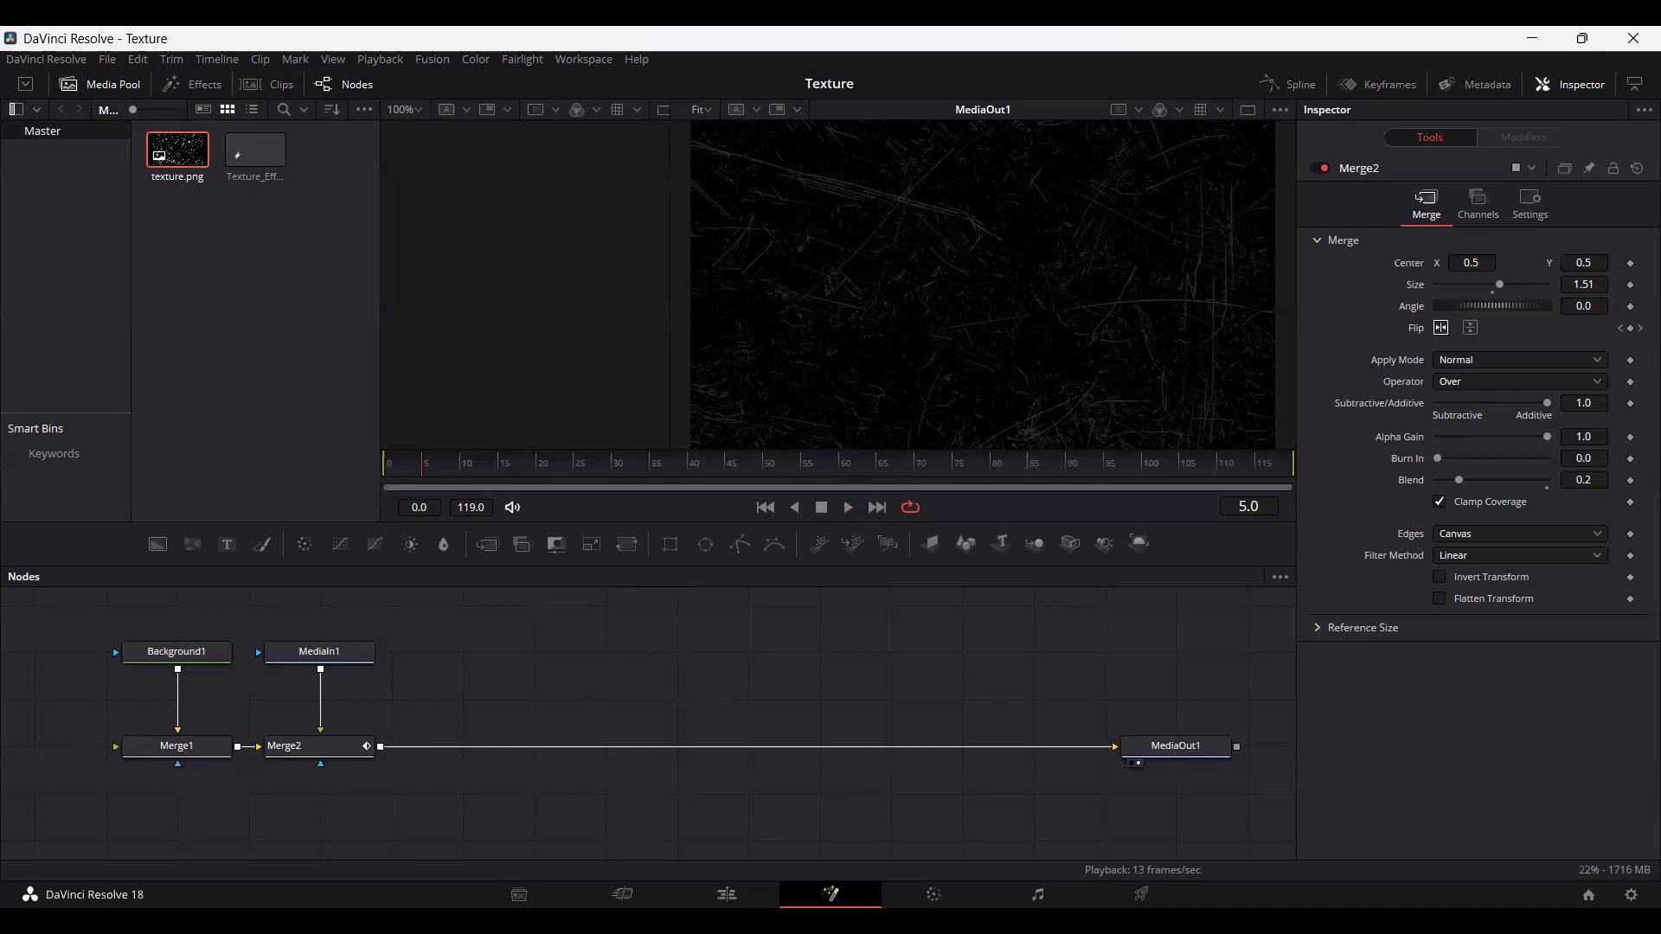
Step: On the Edit page, drop Texture_Effect onto a new timeline, then return to Fusion
click(727, 895)
click(192, 161)
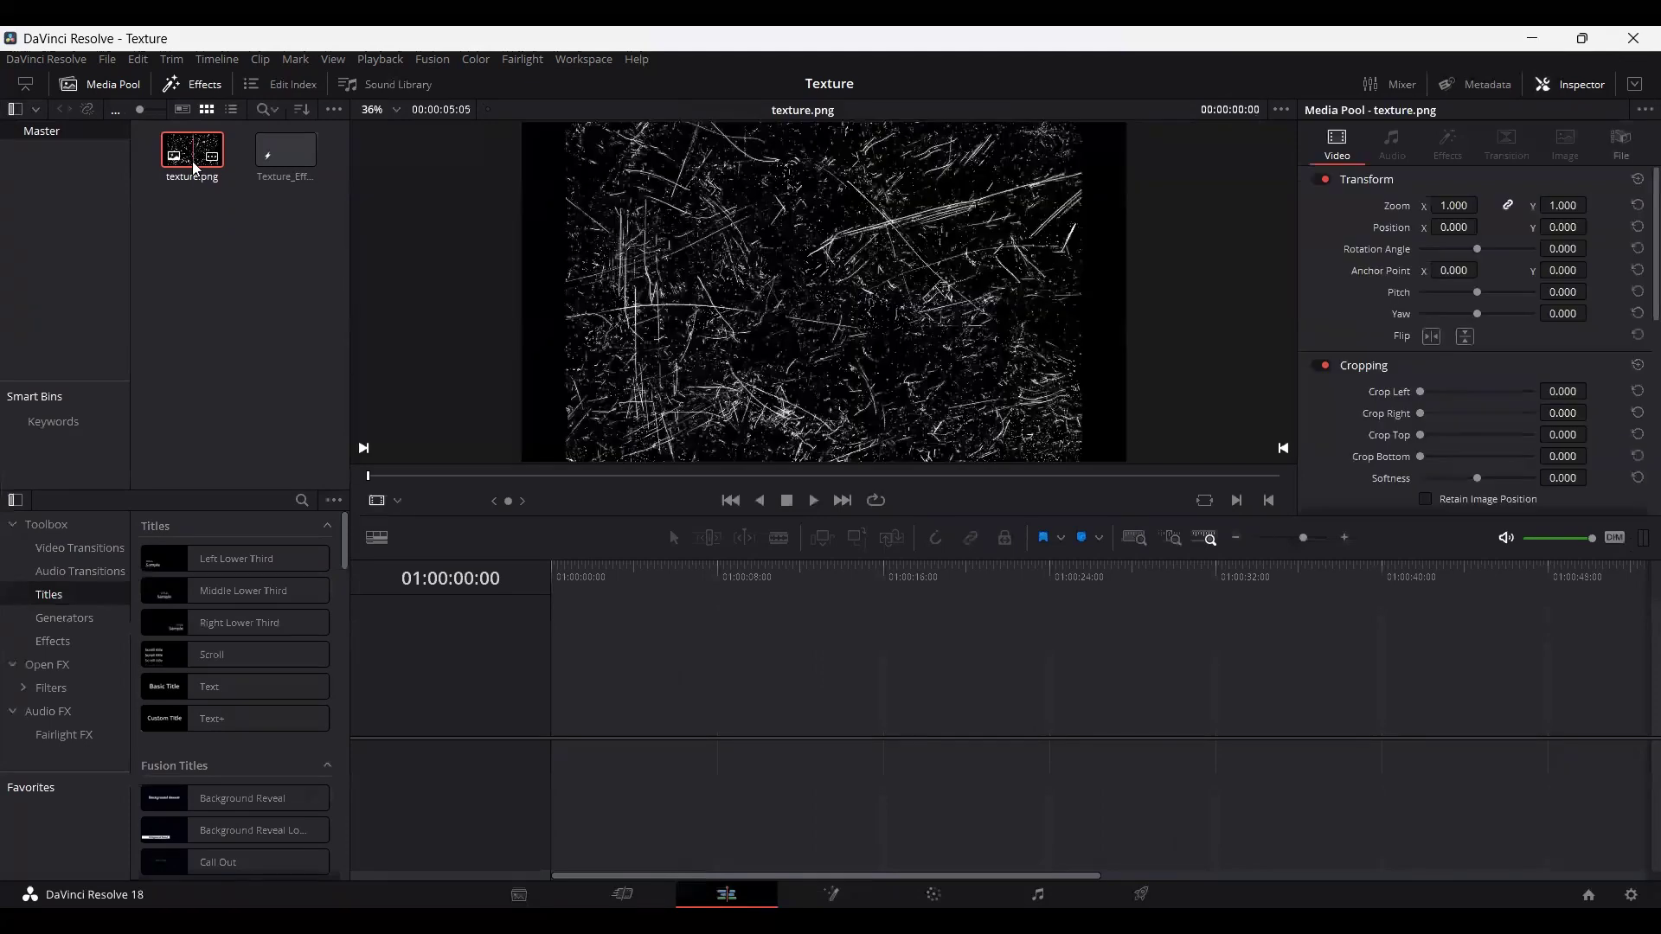
drag(283, 152, 328, 227)
drag(581, 715, 548, 722)
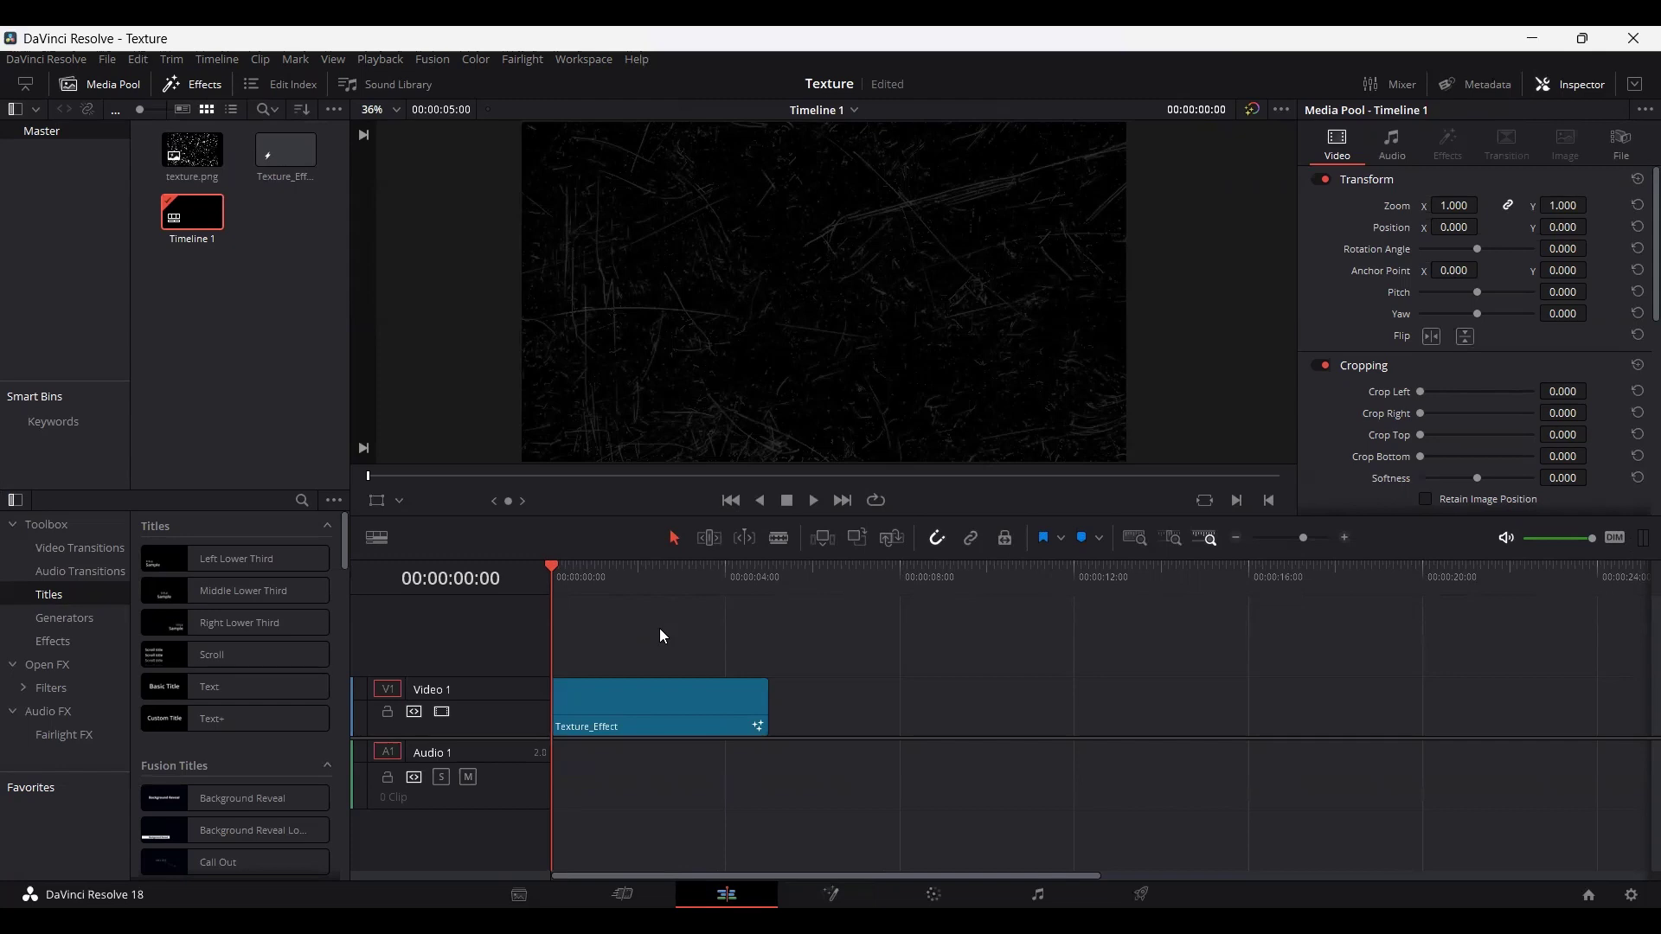
key(shift+5)
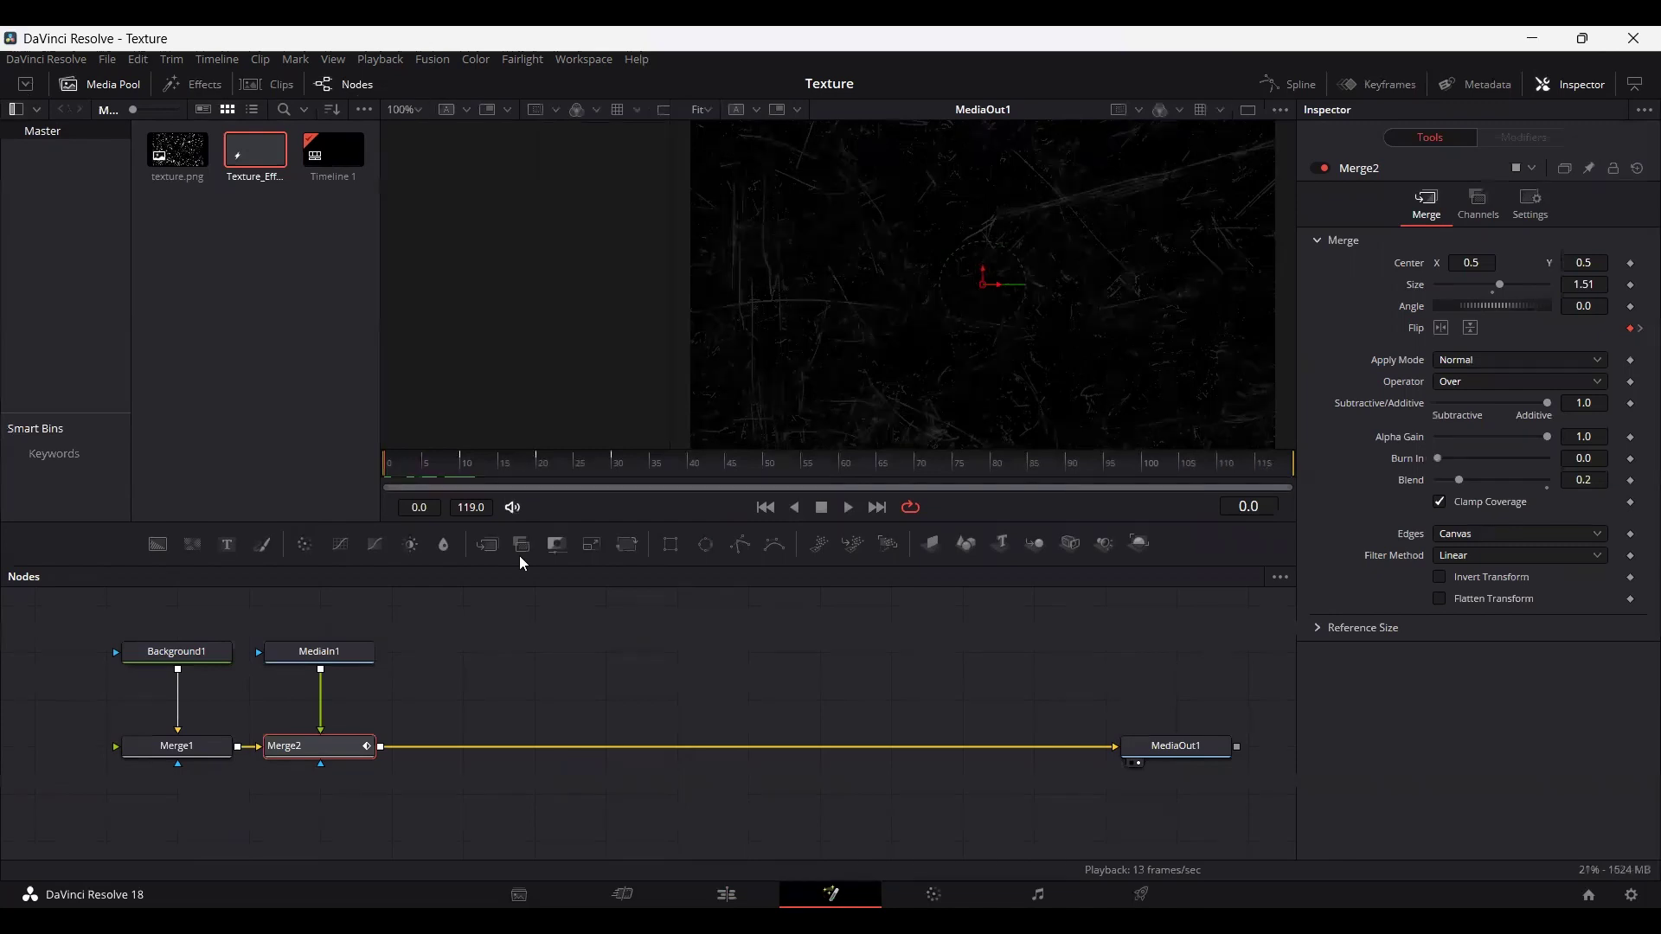
mouse_move(455, 468)
mouse_down()
mouse_move(599, 474)
mouse_move(462, 478)
mouse_up()
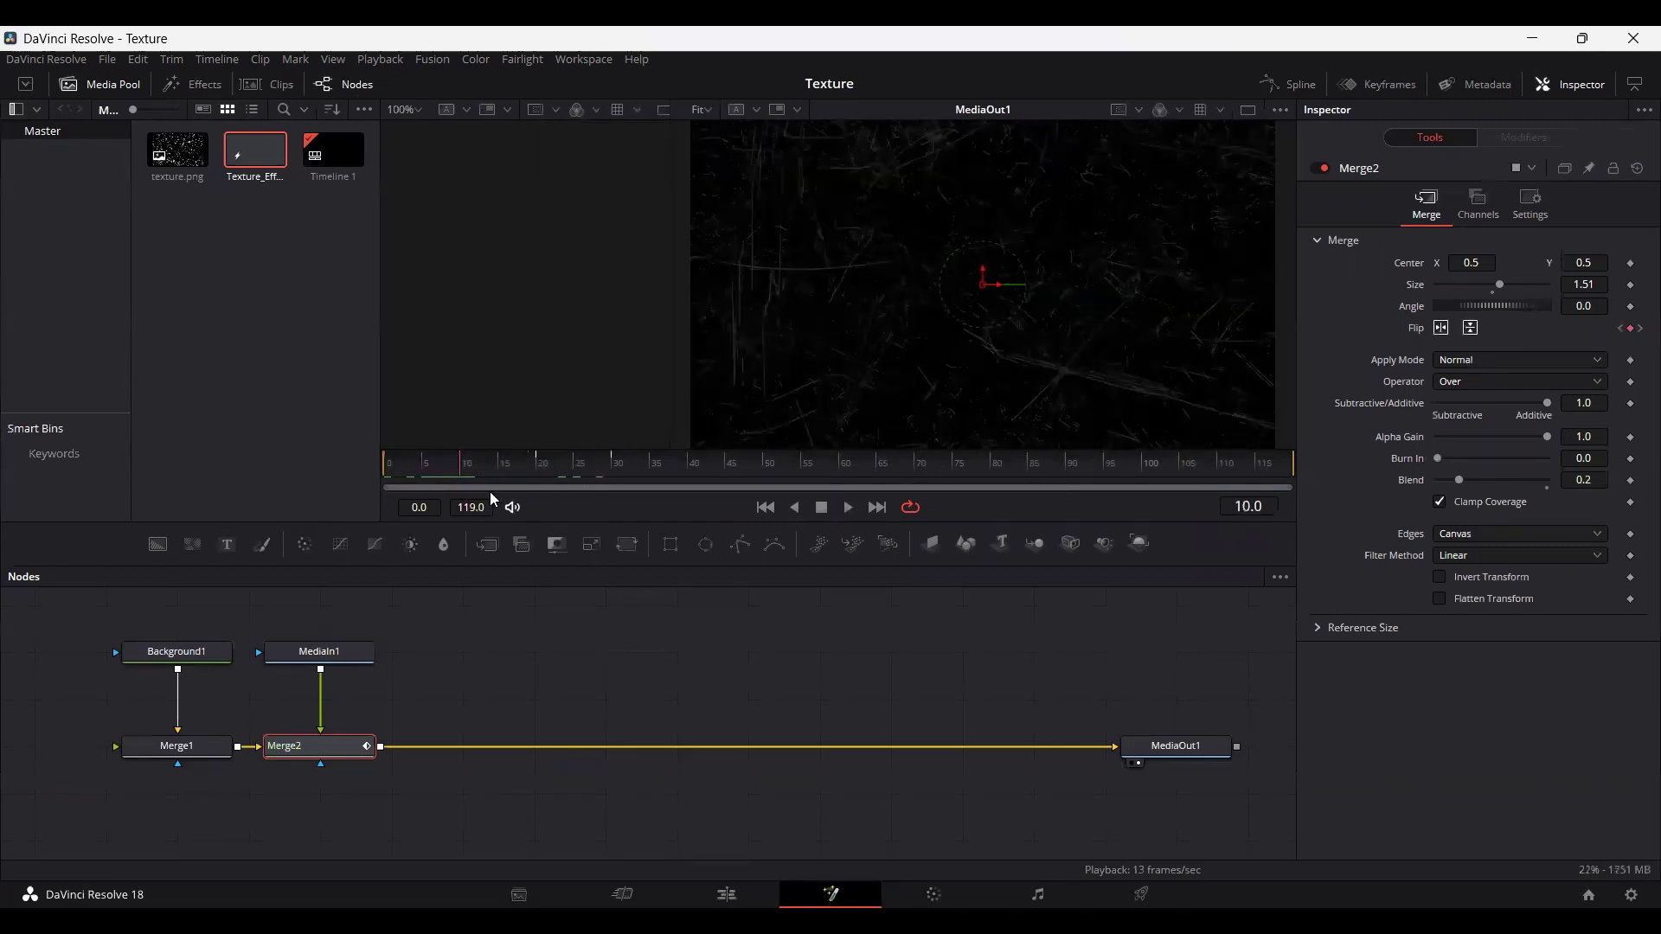